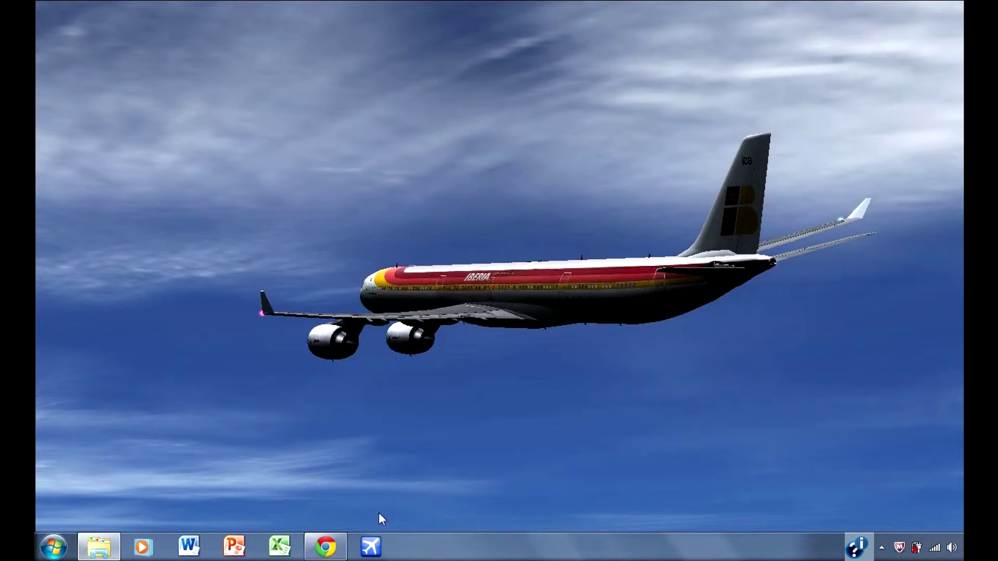
Bring up the AVSIM Aerosim 787-8 Repaint Thread and view the opening post's Air India entry.
left_click(328, 544)
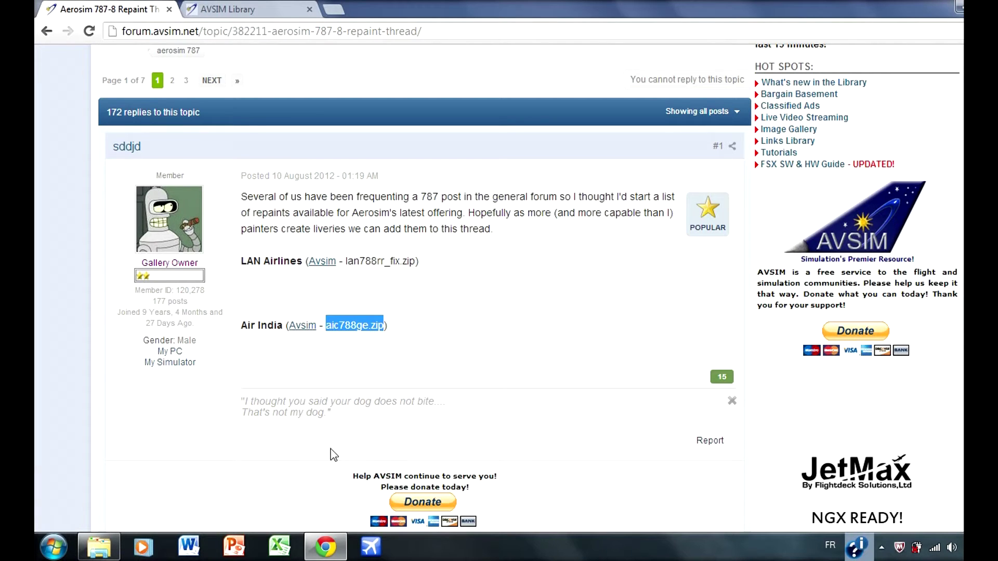
scroll(335, 447, "up", 5)
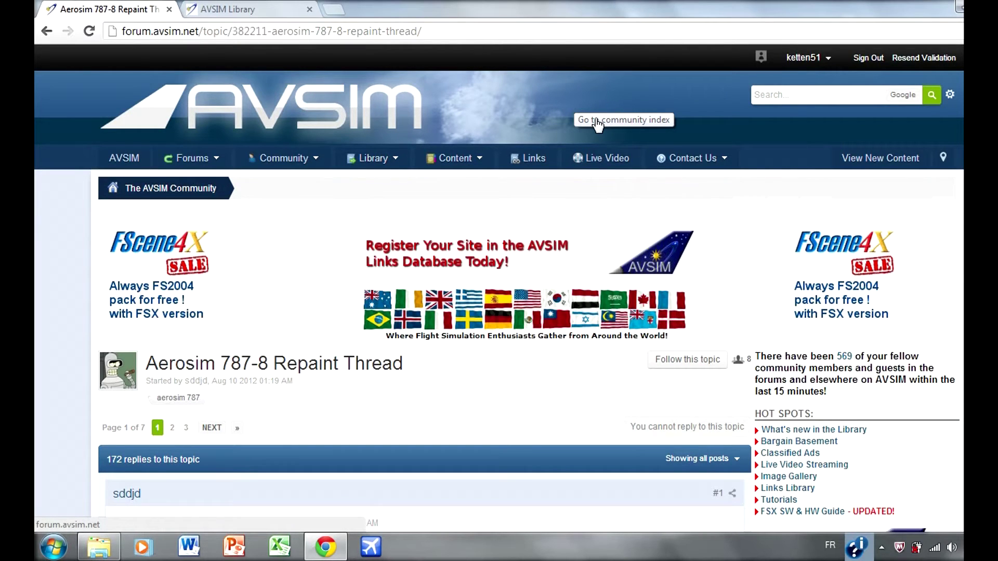
scroll(595, 127, "down", 6)
scroll(593, 131, "up", 5)
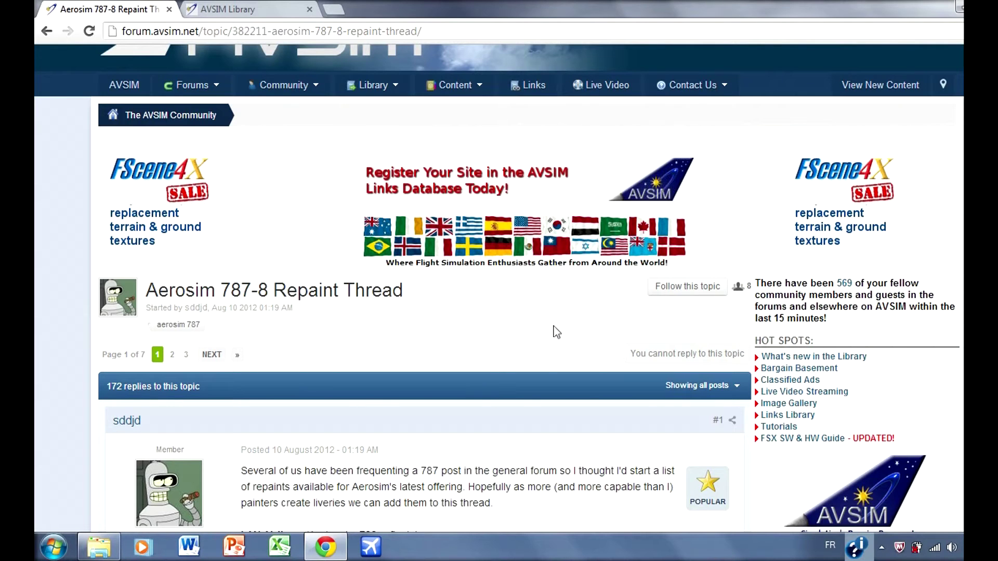
scroll(554, 334, "down", 5)
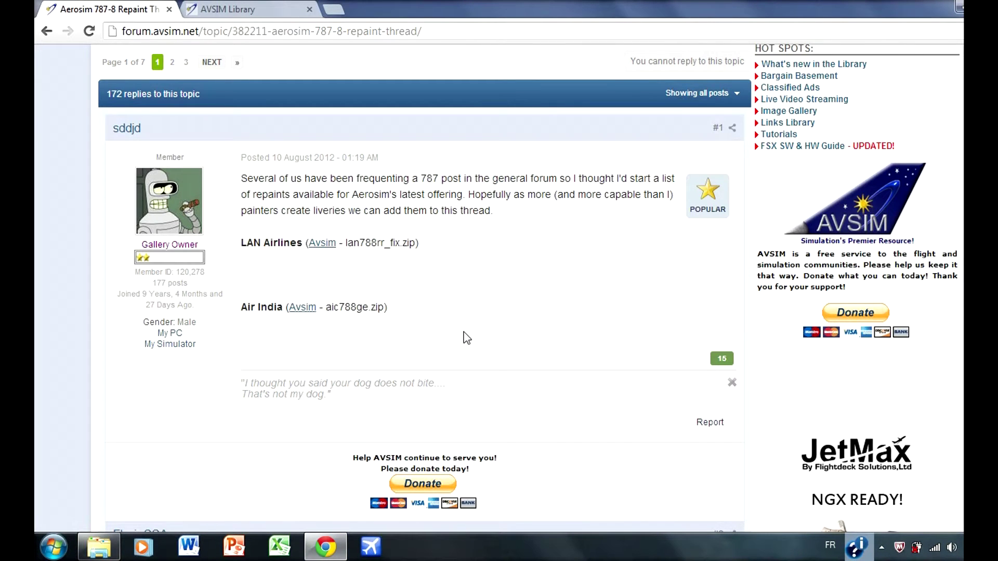
scroll(449, 333, "down", 5)
scroll(433, 333, "down", 6)
scroll(428, 340, "down", 15)
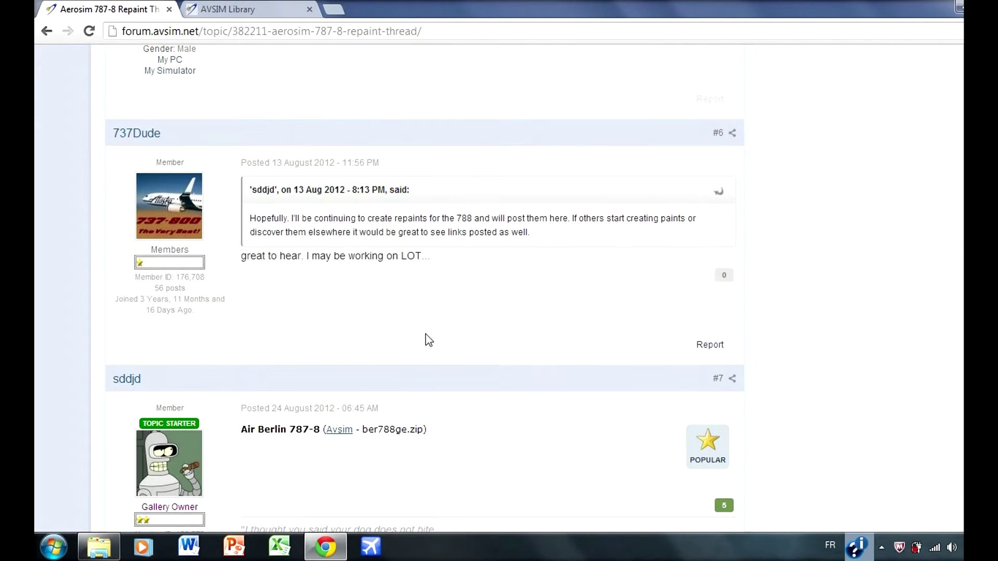
scroll(422, 337, "down", 1)
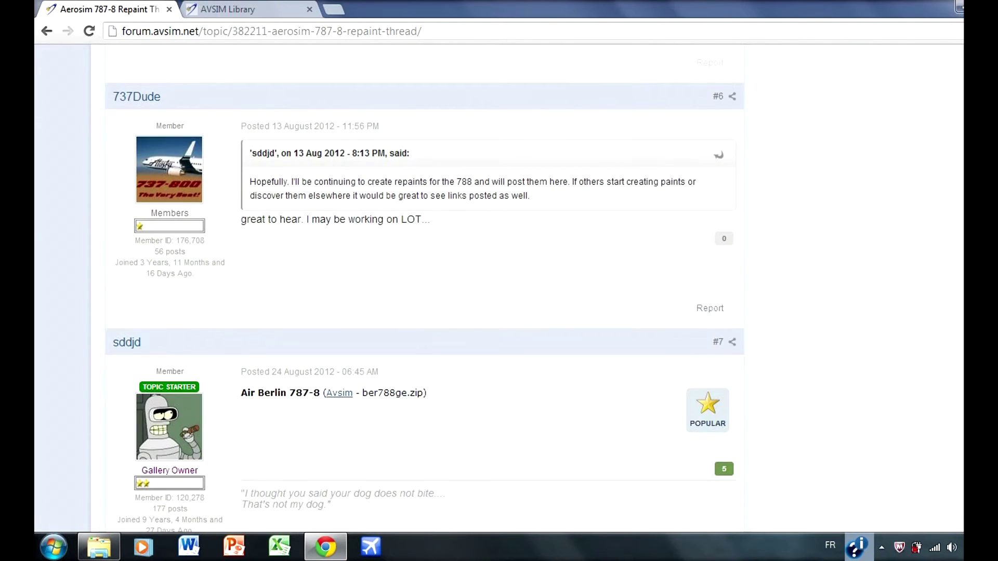
scroll(424, 286, "down", 20)
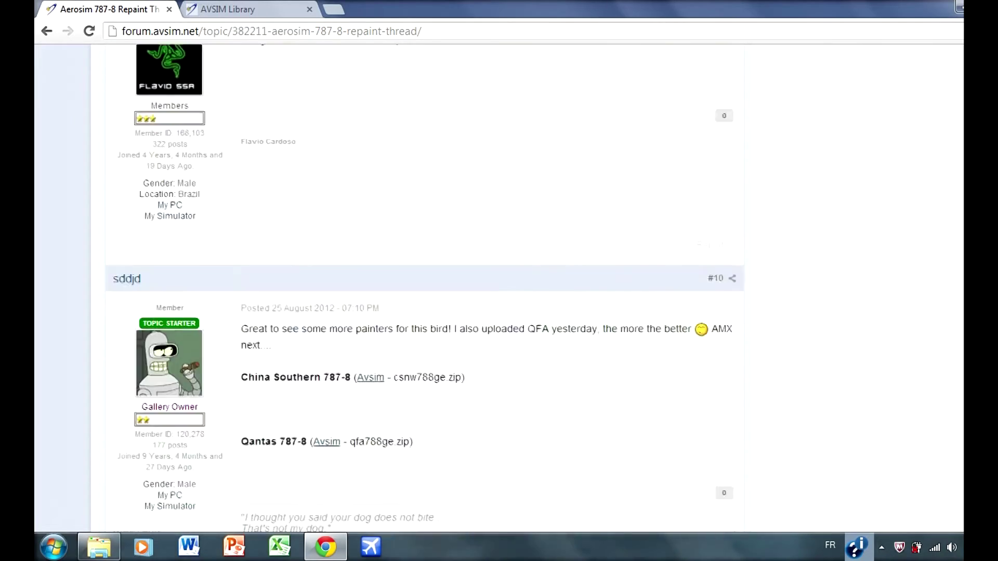
scroll(424, 289, "down", 10)
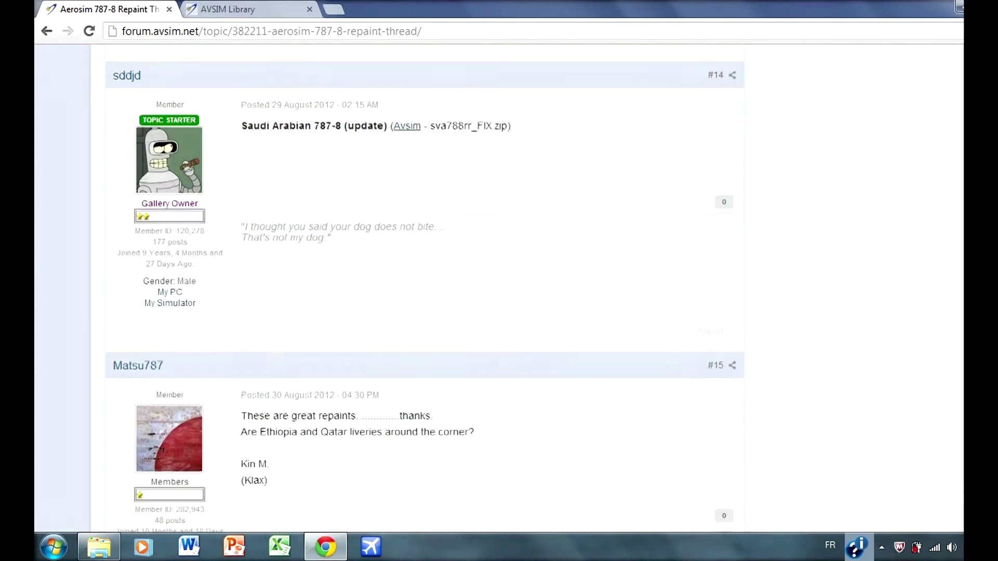
scroll(424, 289, "down", 12)
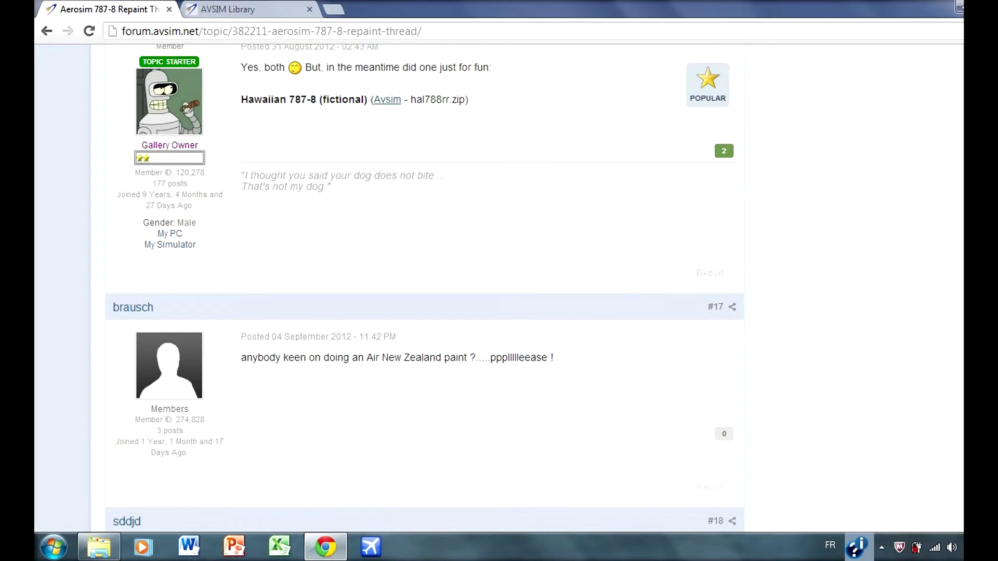
scroll(424, 288, "down", 20)
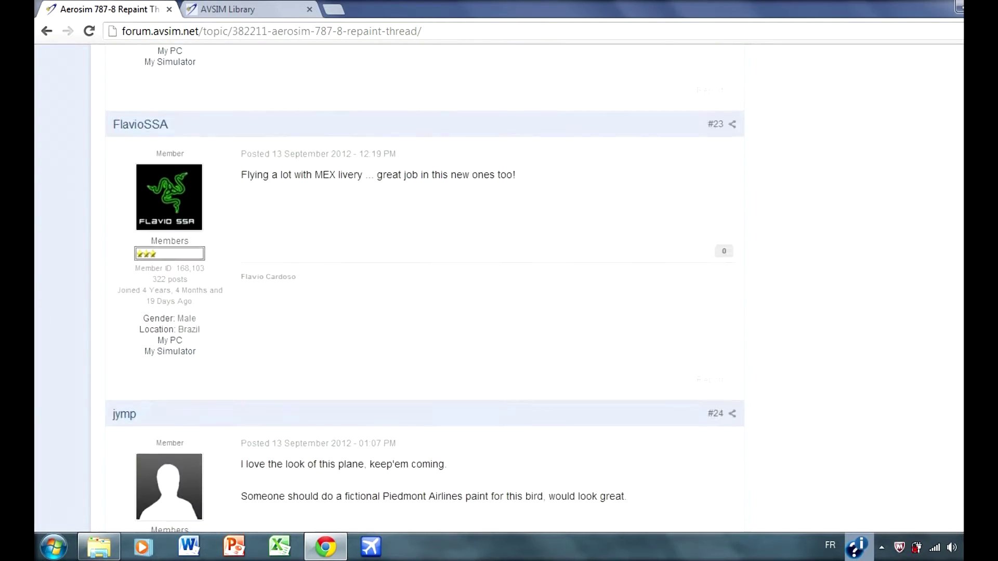
scroll(640, 407, "down", 15)
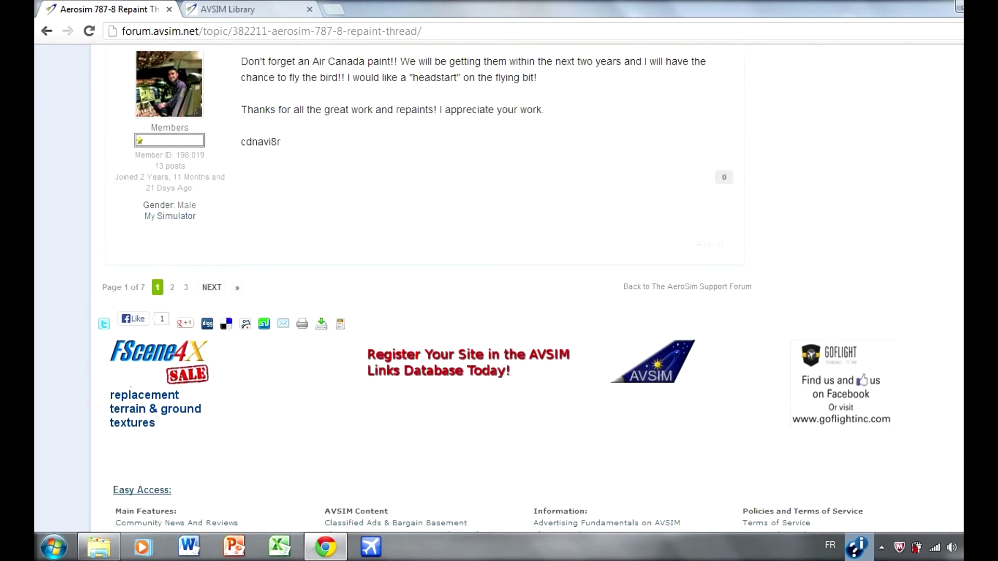
scroll(424, 288, "up", 20)
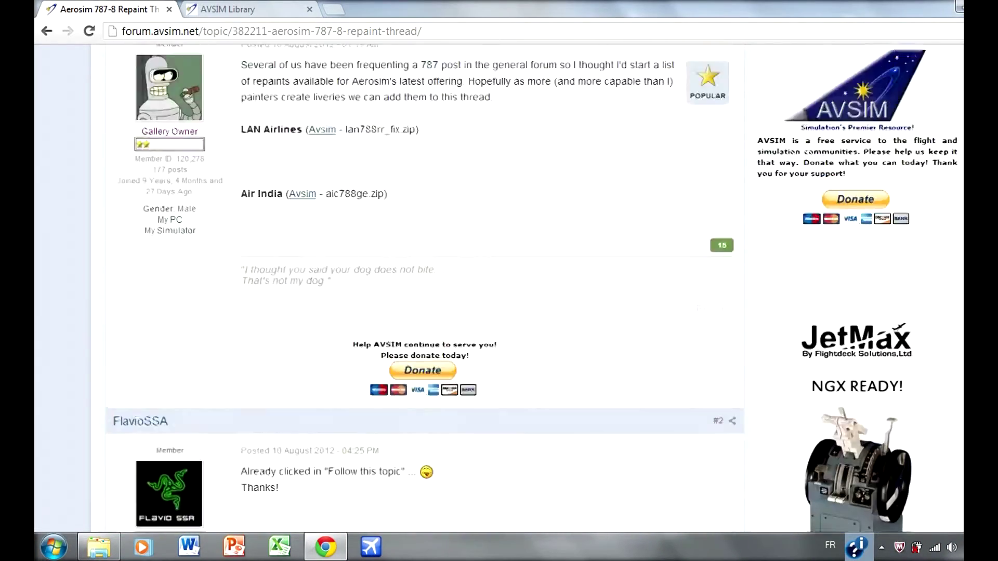
scroll(424, 288, "up", 8)
scroll(424, 288, "down", 6)
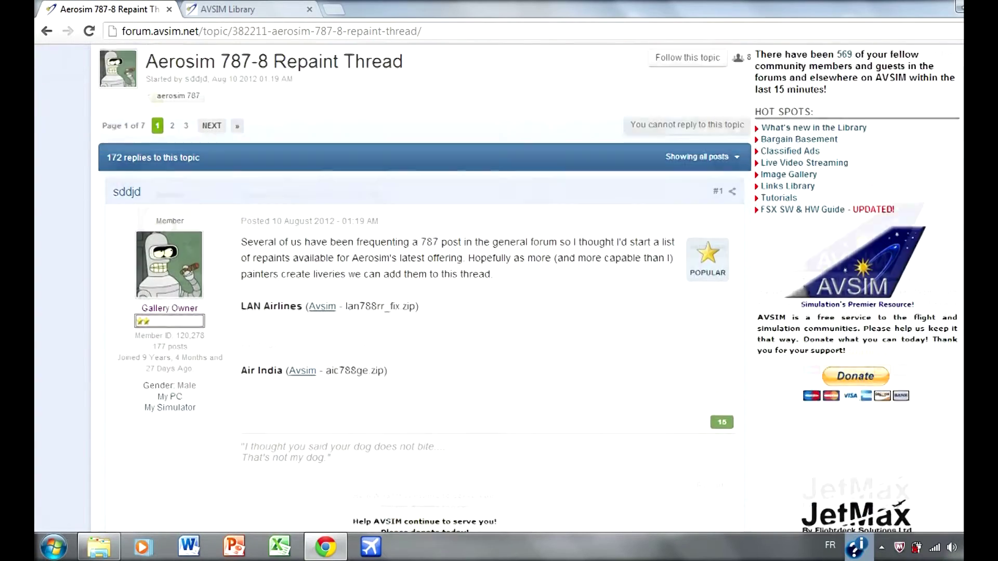
scroll(529, 289, "down", 1)
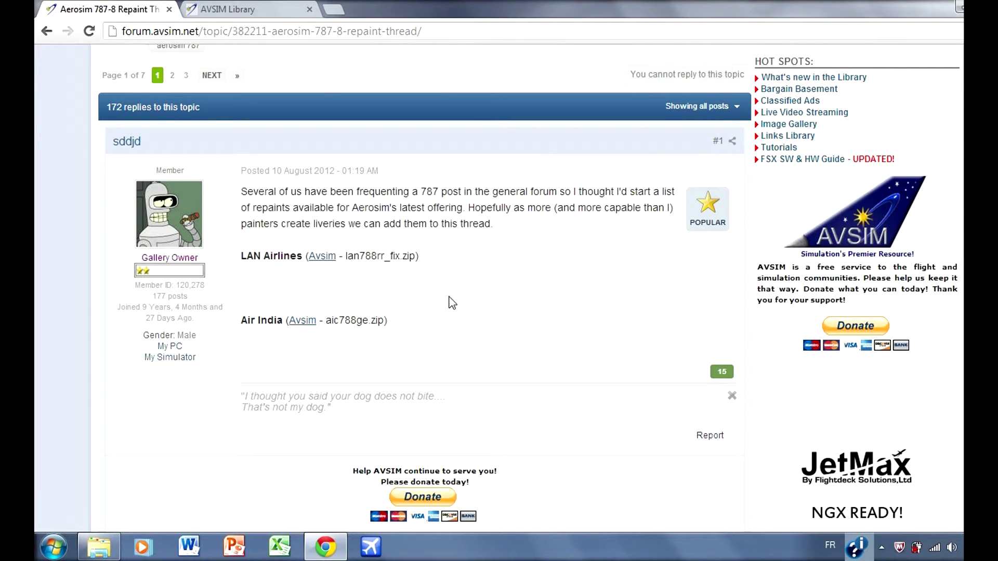
Copy the file name aic788ge.zip from the thread, then switch to the AVSIM Library tab.
scroll(447, 301, "up", 7)
scroll(440, 311, "down", 6)
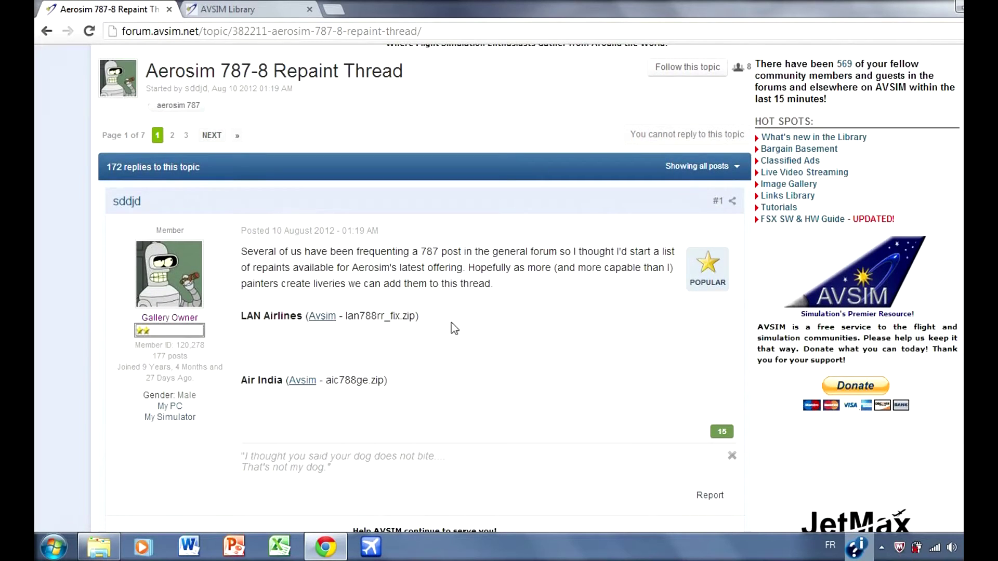
scroll(452, 329, "down", 1)
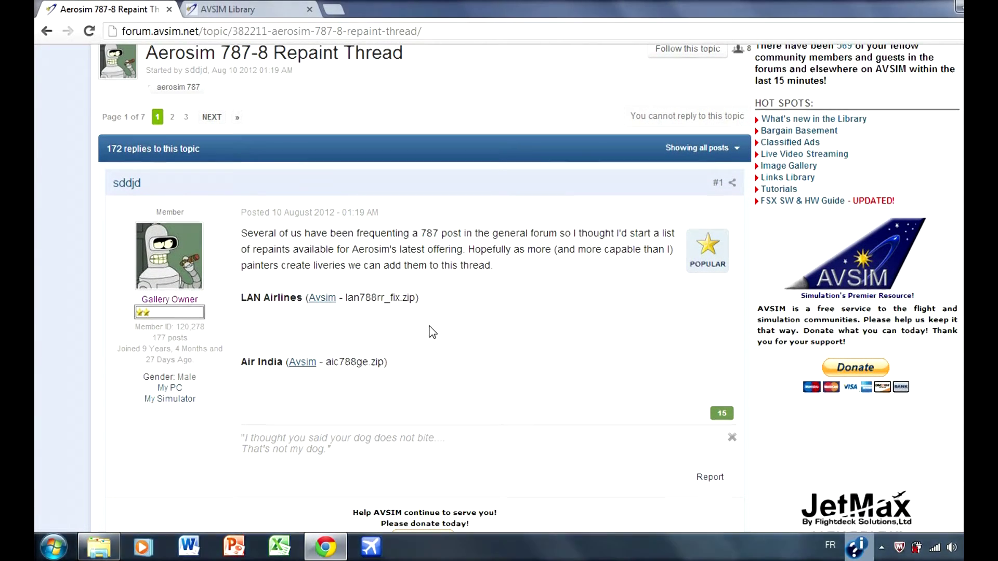
scroll(434, 330, "down", 8)
scroll(433, 329, "up", 6)
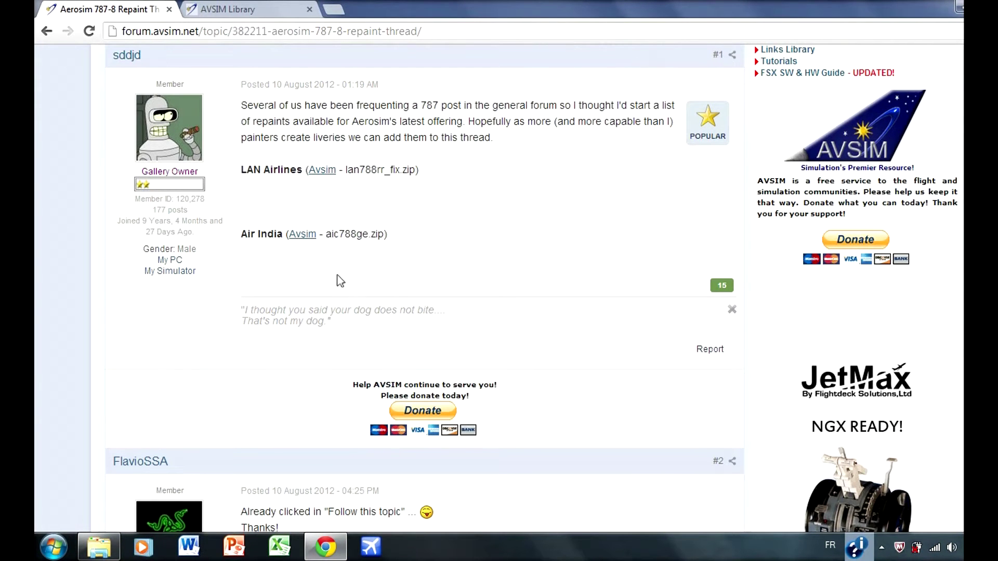
left_click_drag(326, 234, 387, 236)
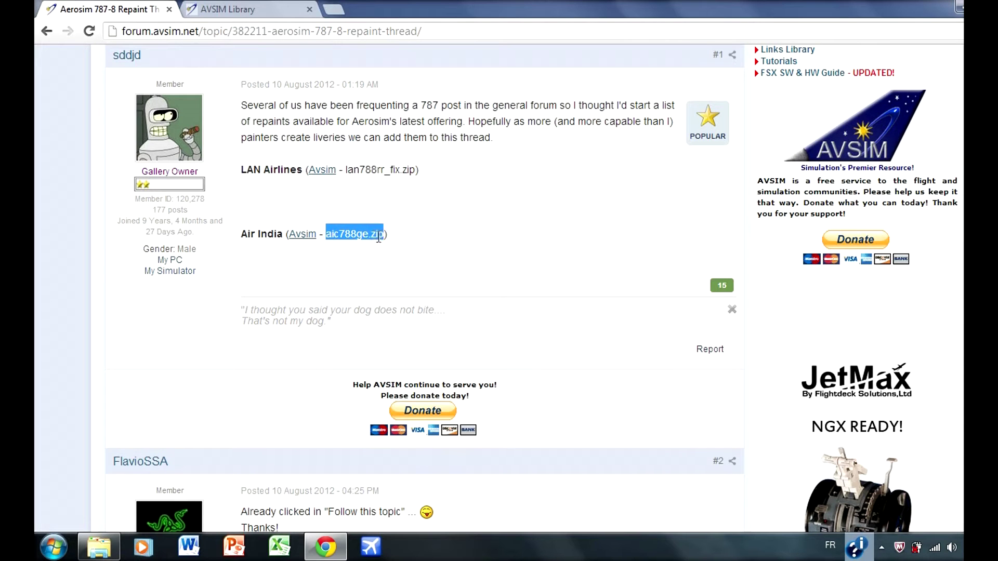
right_click(361, 238)
left_click(394, 250)
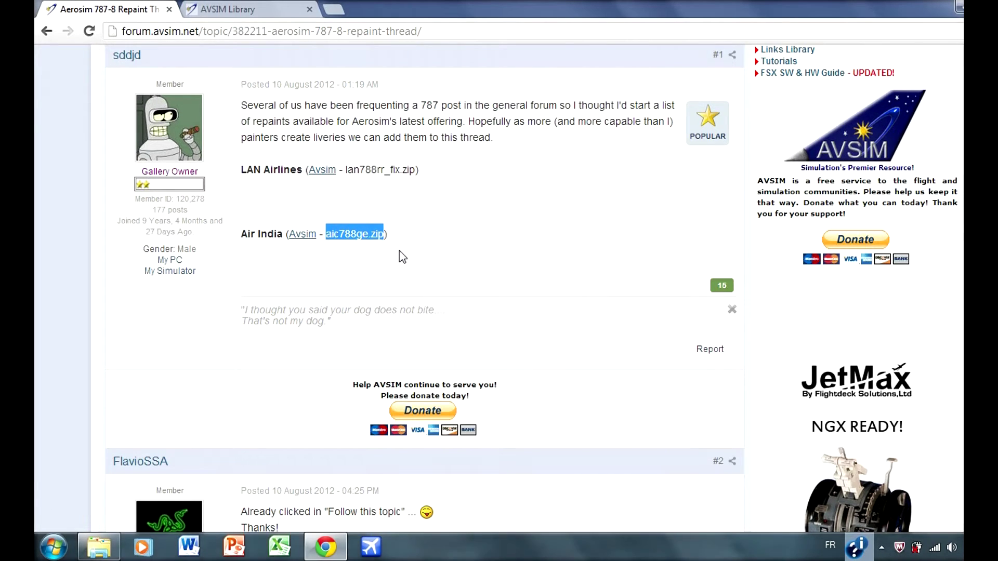
left_click(445, 254)
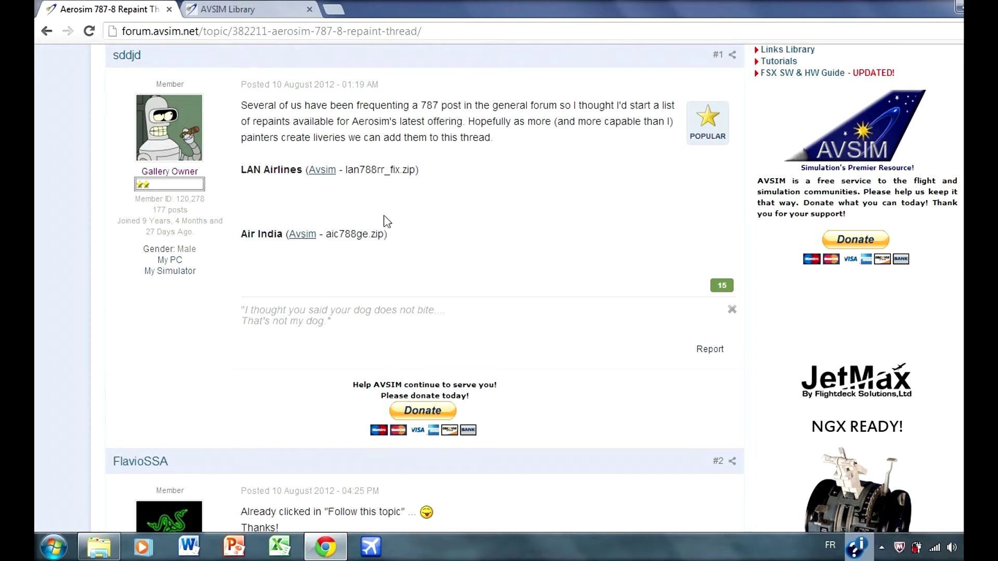
left_click(230, 7)
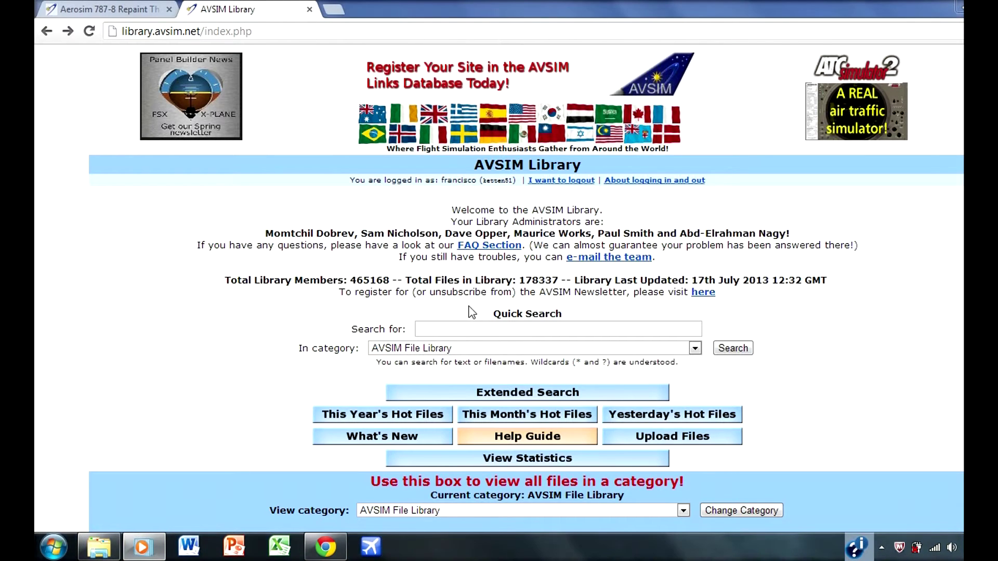
Paste aic788ge.zip into the AVSIM Library Quick Search field.
right_click(442, 329)
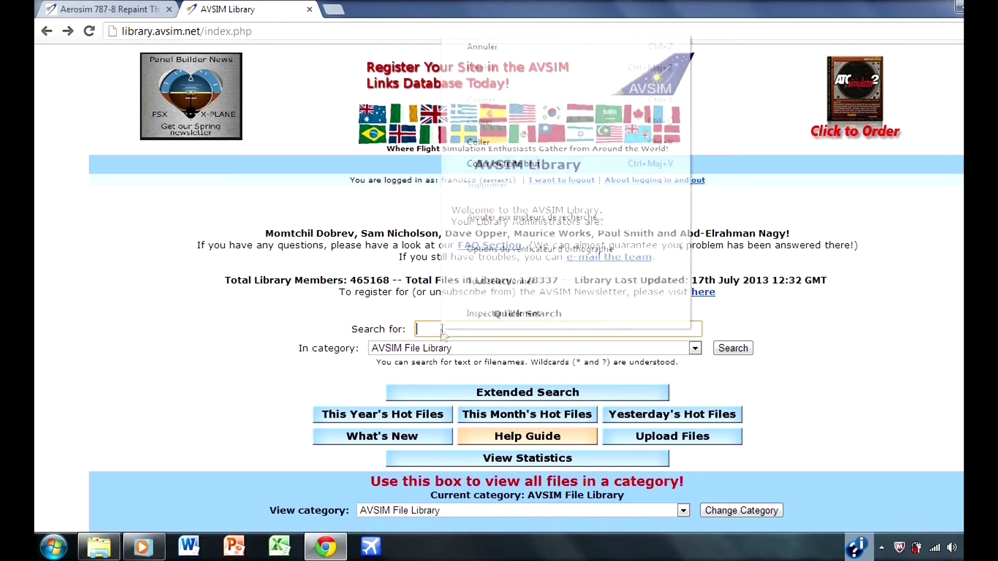
left_click(485, 147)
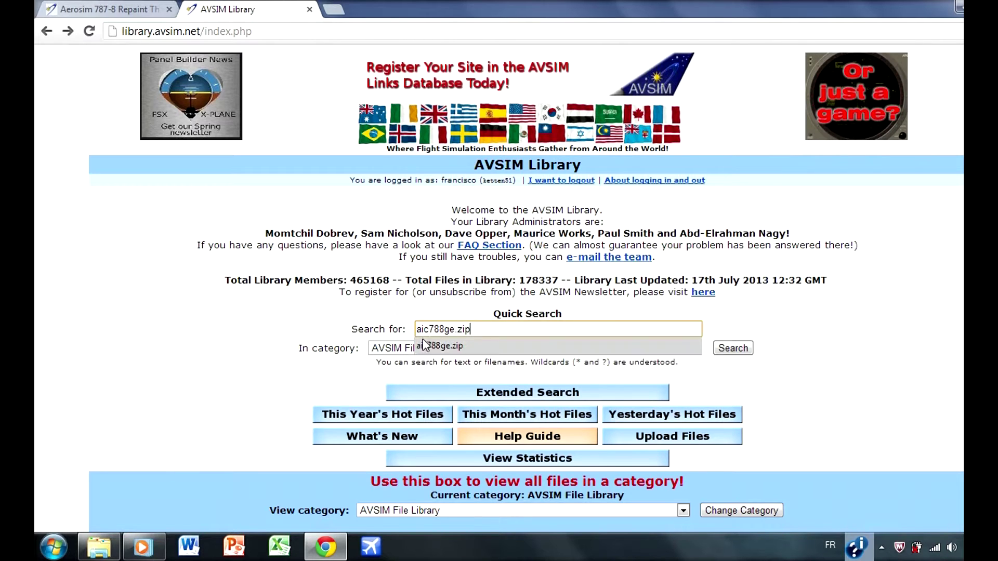
Search the library for aic788ge.zip and preview the Air India Boeing 787-8 repaint image.
left_click(740, 352)
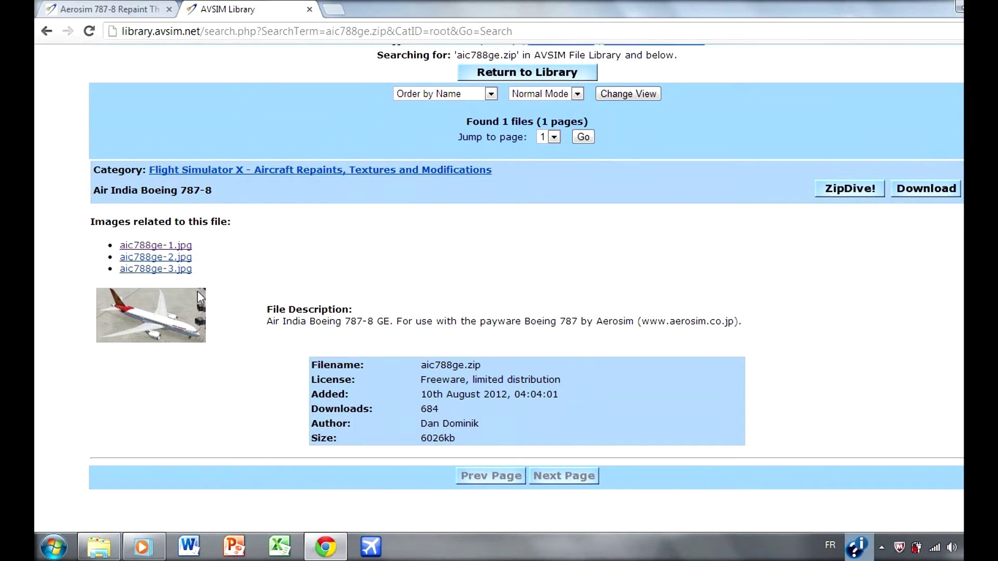
left_click(170, 248)
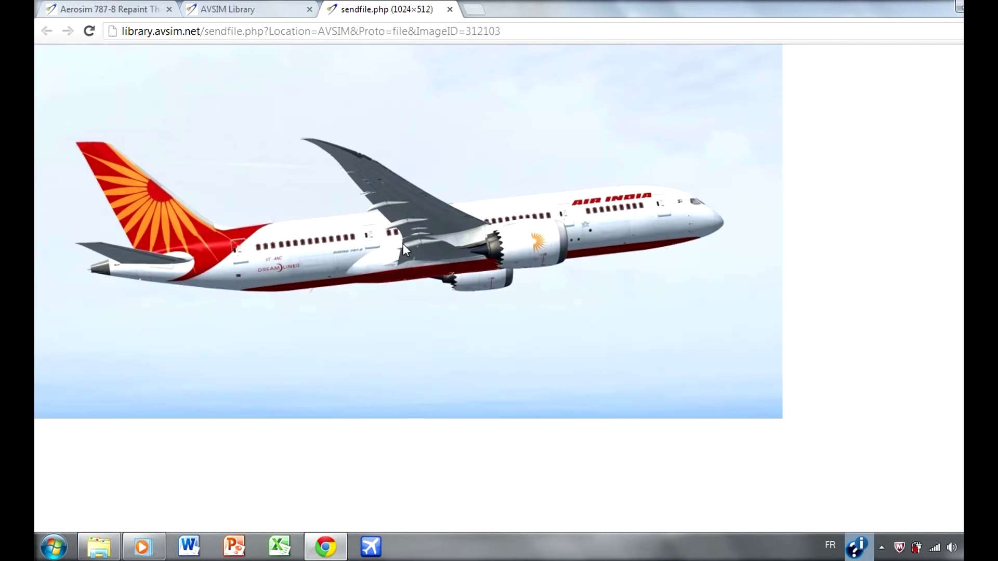
left_click(450, 9)
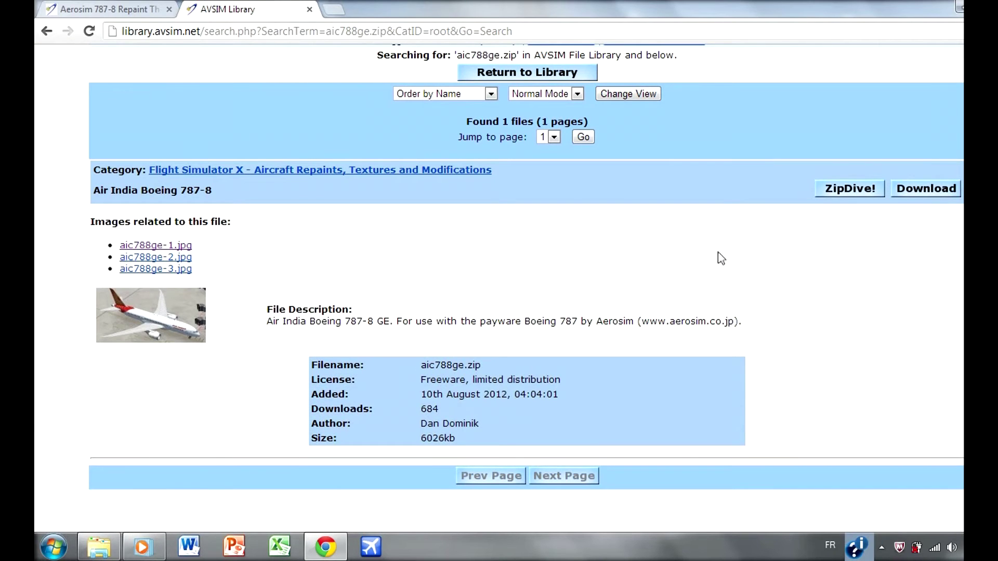
scroll(703, 264, "up", 2)
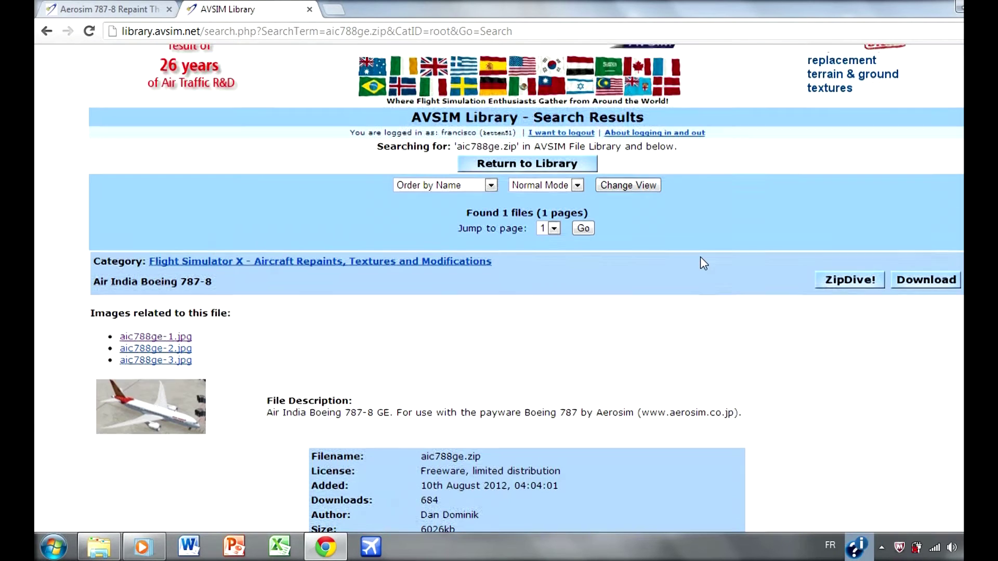
Download the Air India 787-8 repaint archive aic788ge.zip (6026kb).
left_click(923, 281)
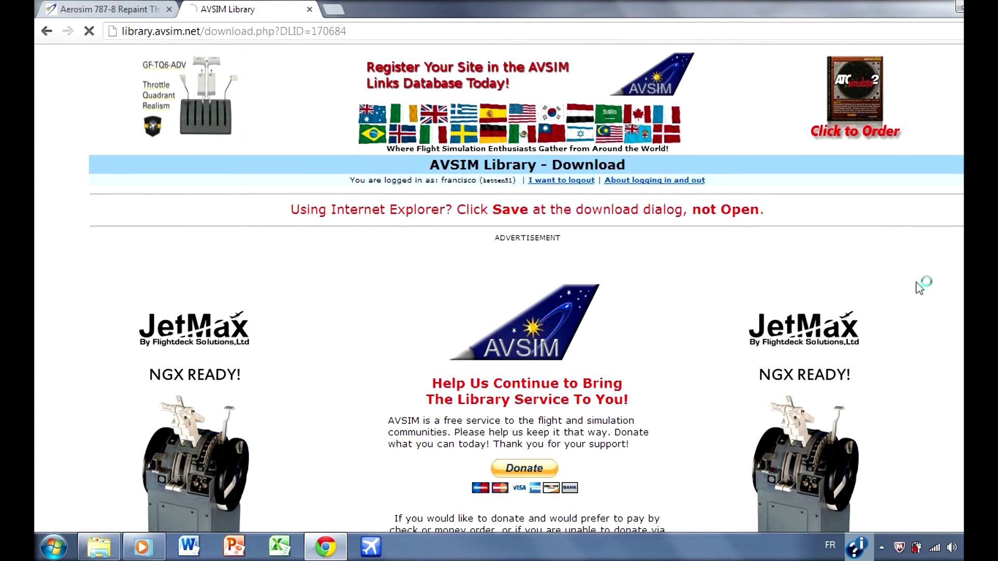
scroll(919, 283, "down", 3)
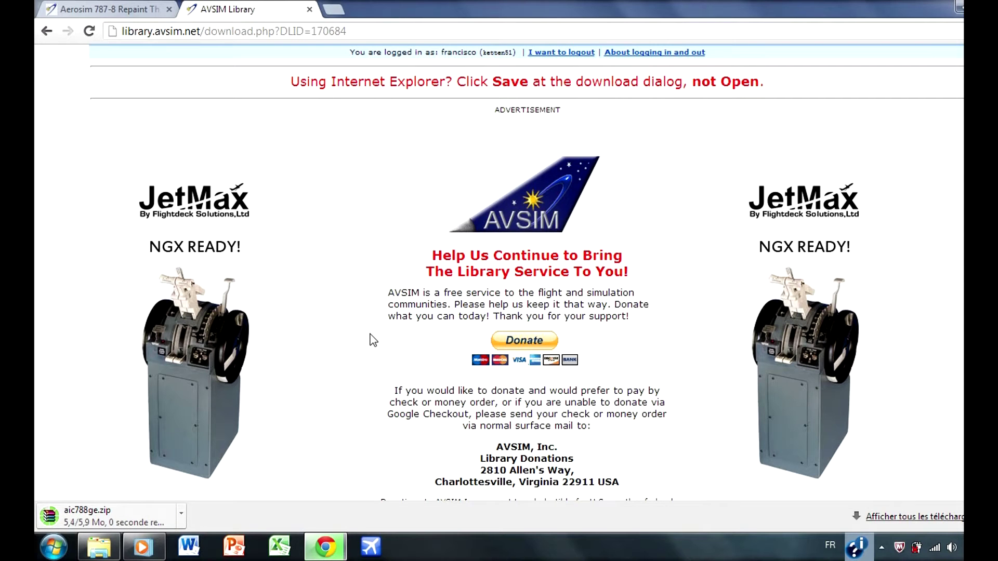
scroll(372, 339, "down", 4)
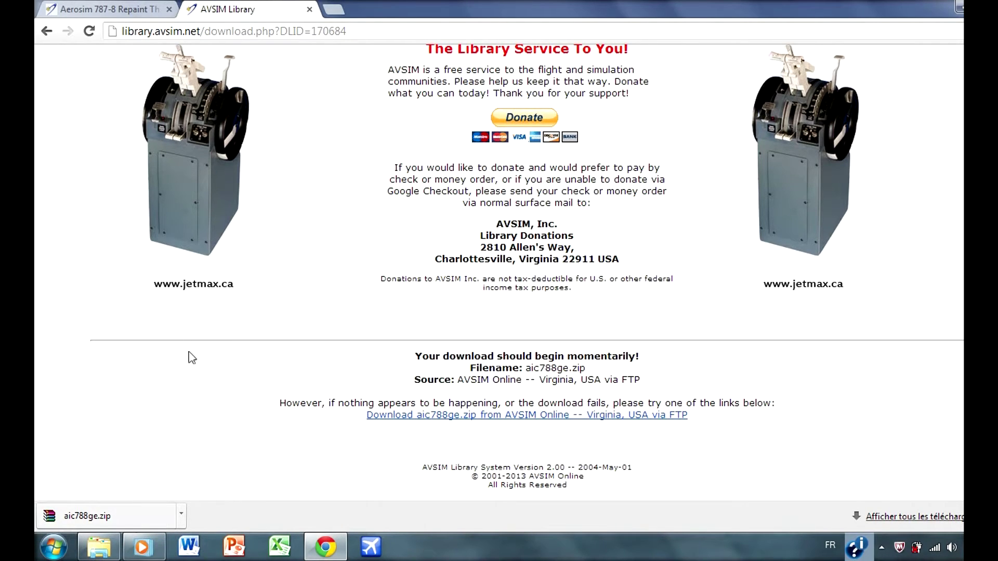
Extract aic788ge.zip with WinRAR to the Desktop (Bureau).
left_click(126, 512)
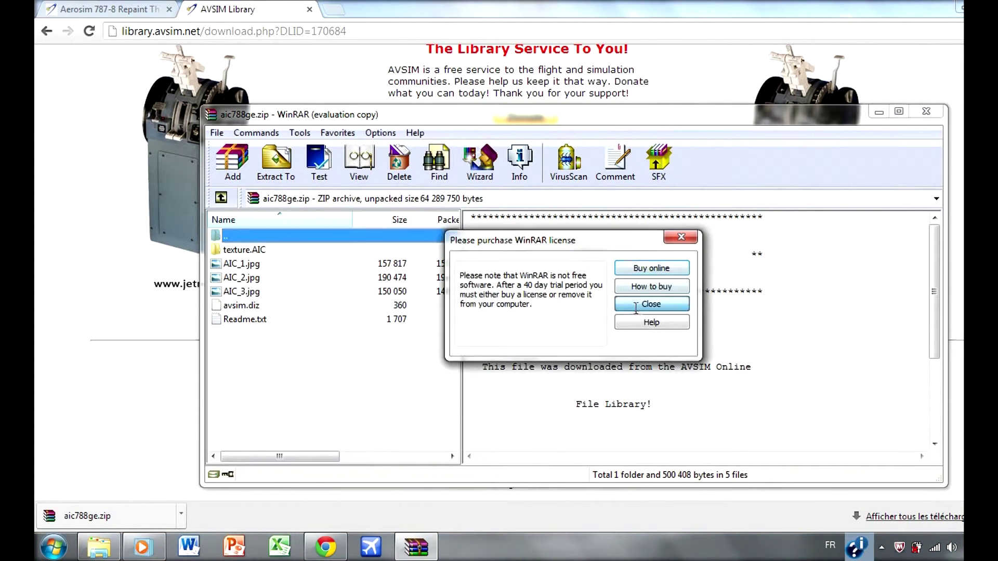
left_click(651, 304)
left_click(276, 162)
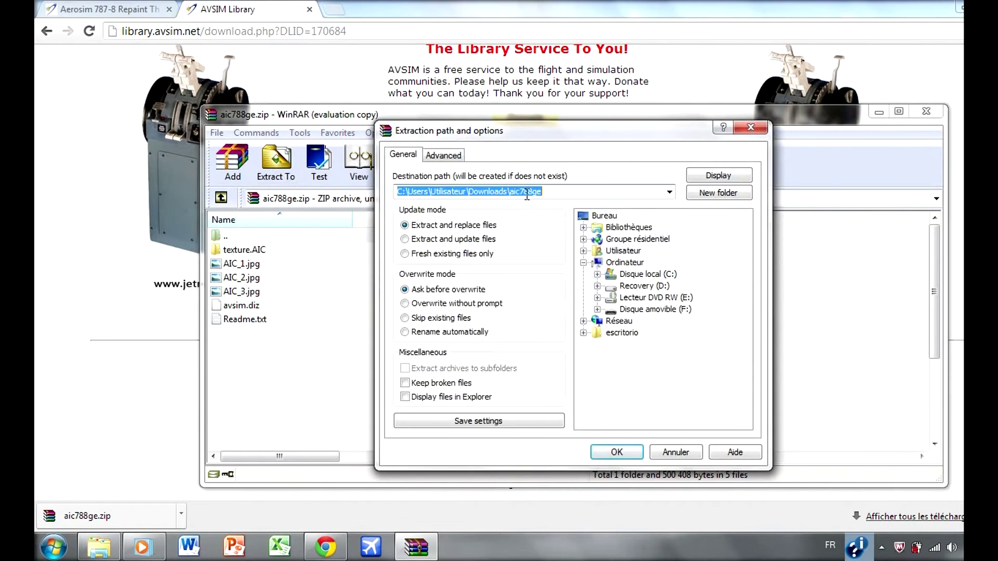
left_click(601, 216)
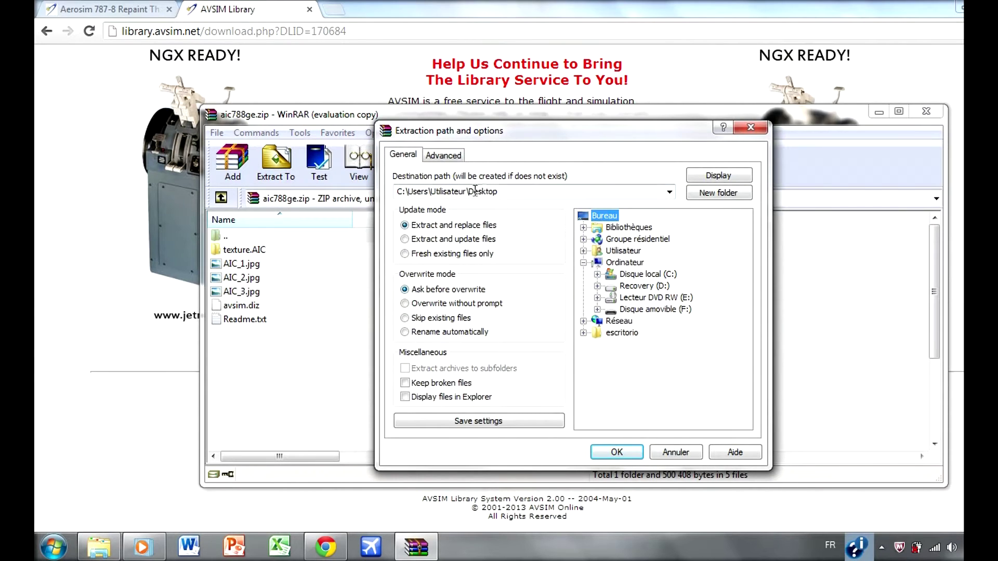
left_click(614, 453)
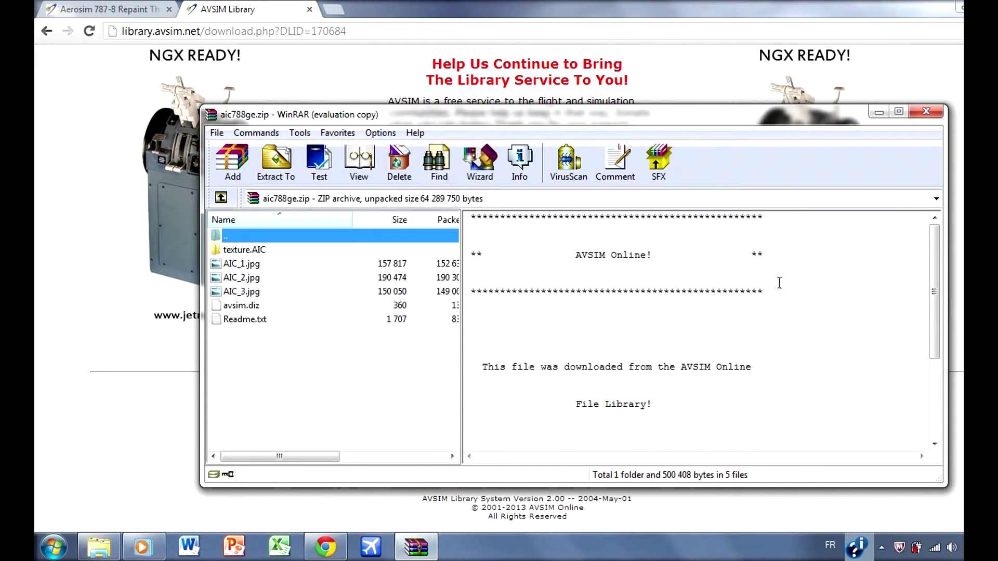
Close WinRAR, move the extracted files to the desktop centre, and return the AIC images and avsim.diz left.
left_click(926, 112)
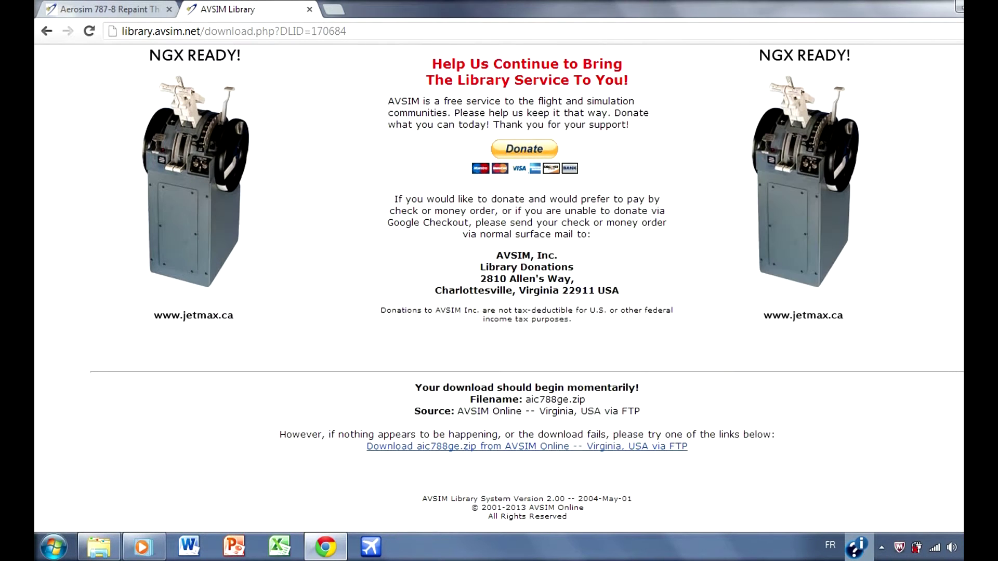
key("super+d")
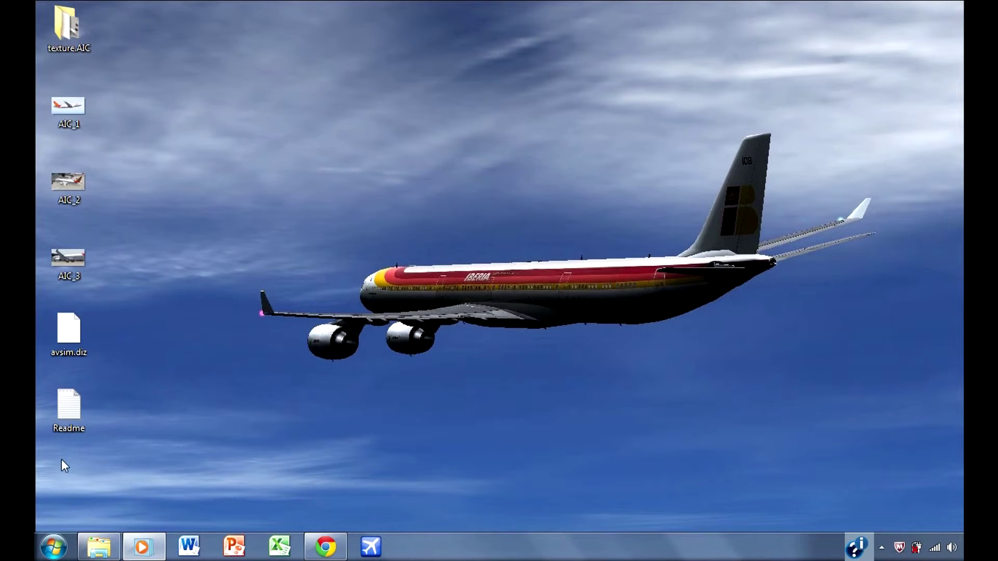
left_click_drag(61, 460, 110, 107)
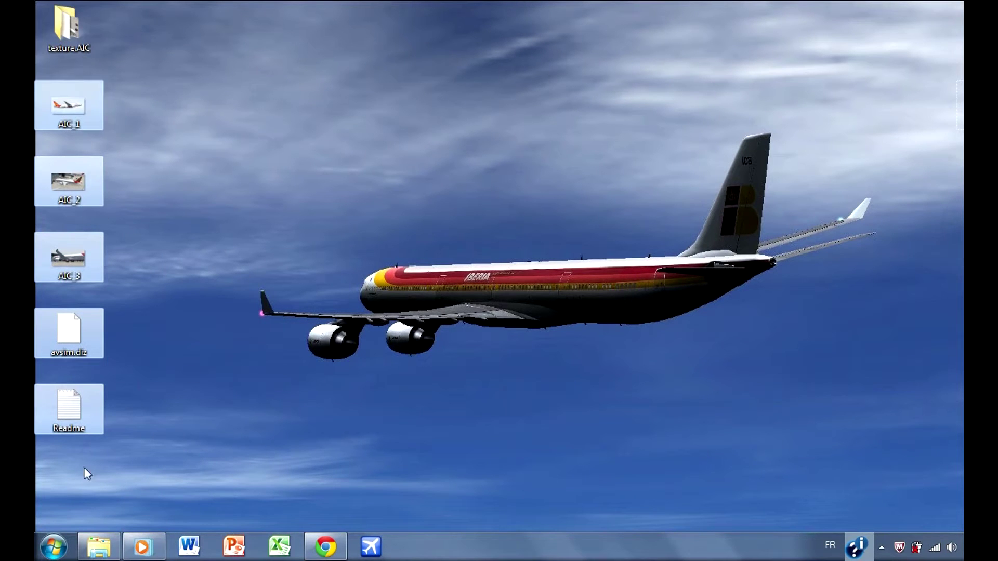
left_click_drag(86, 473, 116, 7)
mouse_move(49, 29)
left_mouse_down()
mouse_move(285, 104)
mouse_move(602, 67)
mouse_move(500, 51)
left_mouse_up()
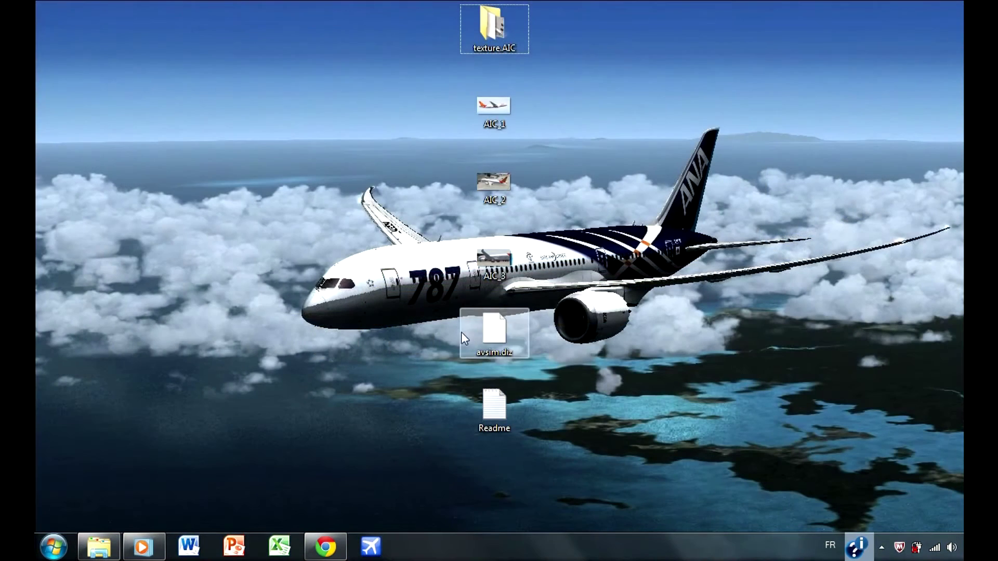
left_click_drag(429, 357, 552, 86)
left_click_drag(468, 102, 70, 71)
Place texture.AIC just above Readme and check its 17 DDS texture files.
mouse_move(493, 410)
left_mouse_down()
mouse_move(508, 386)
mouse_move(494, 314)
mouse_move(494, 182)
left_mouse_up()
left_click(491, 42)
left_click_drag(491, 42, 488, 118)
left_click_drag(379, 263, 556, 83)
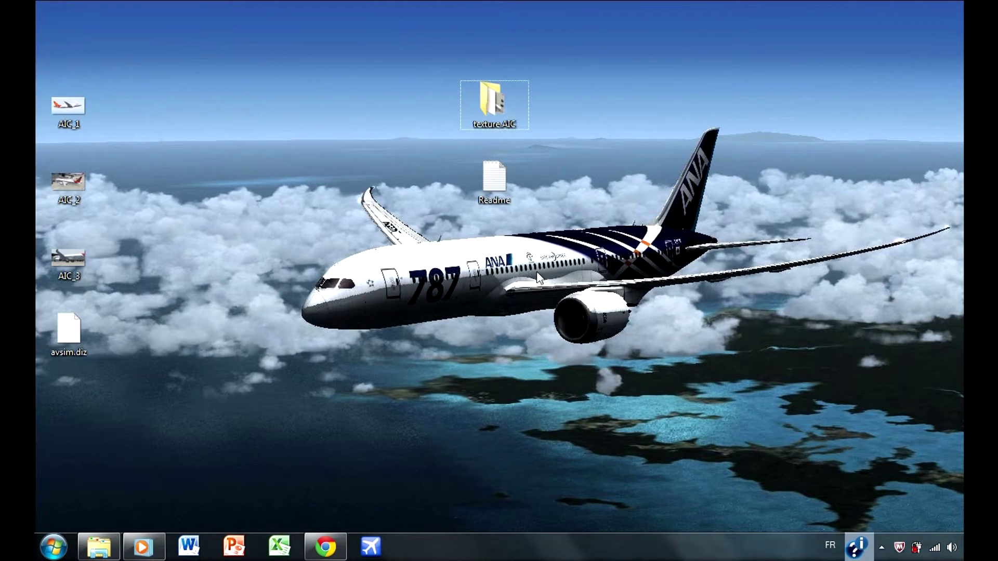
double_click(499, 106)
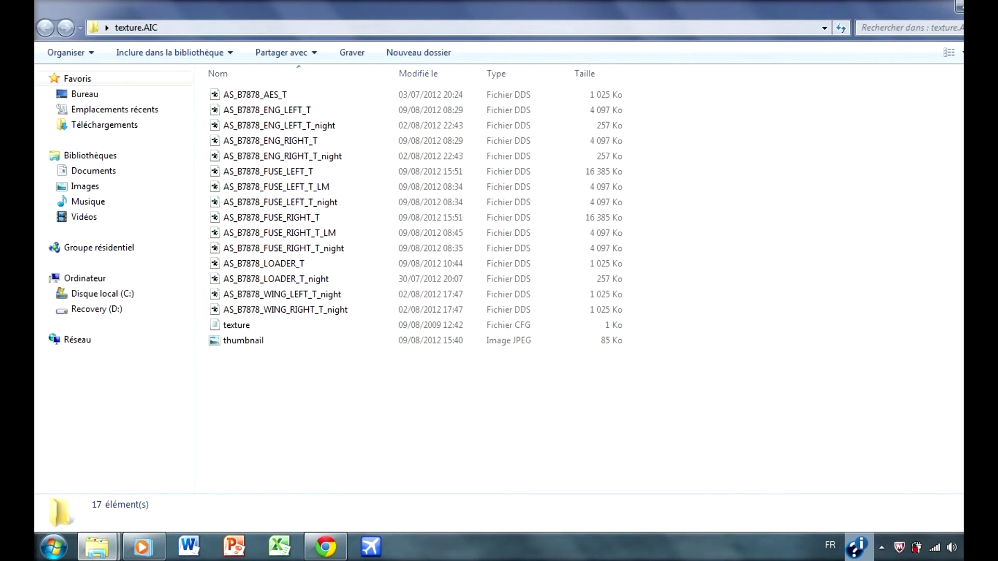
key("alt+F4")
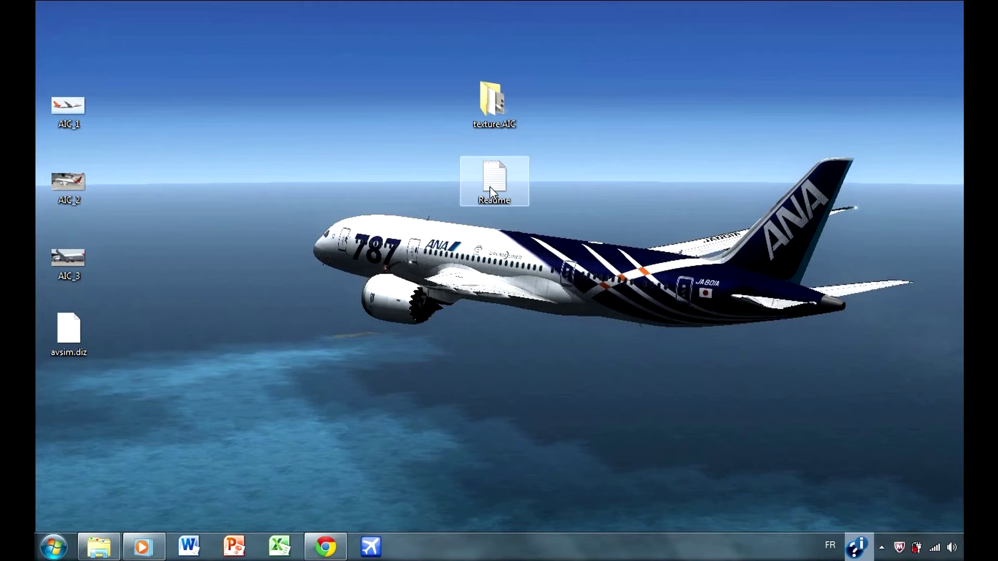
Open Readme in Notepad and copy the [fltsim.xx] block through the description line.
double_click(491, 182)
scroll(320, 269, "down", 3)
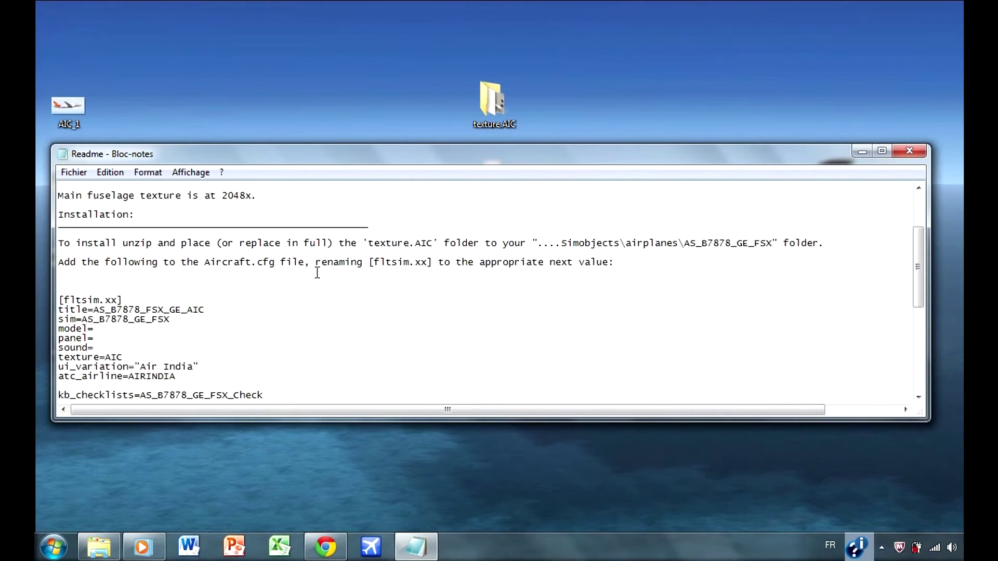
scroll(317, 269, "down", 4)
scroll(294, 270, "up", 1)
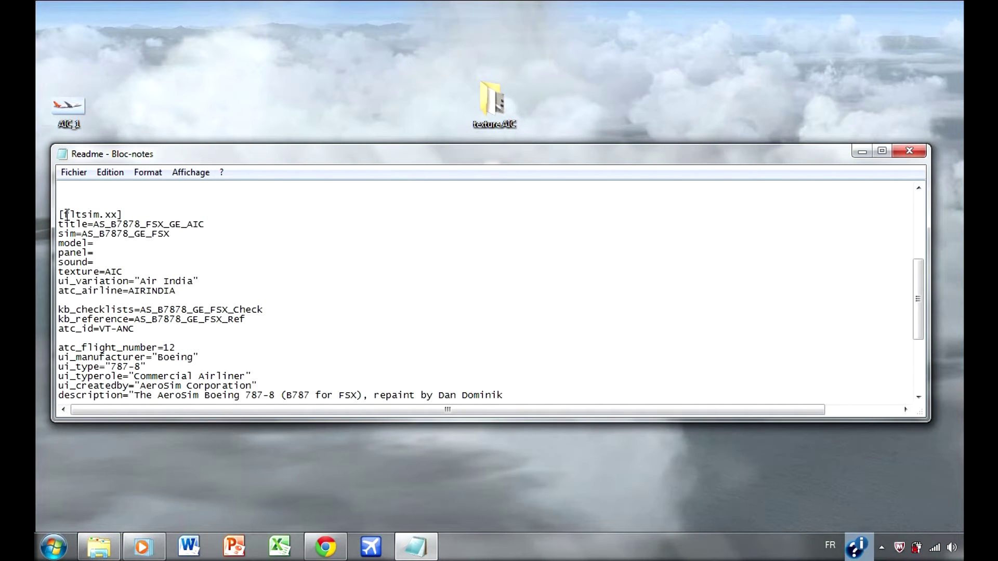
scroll(226, 317, "down", 1)
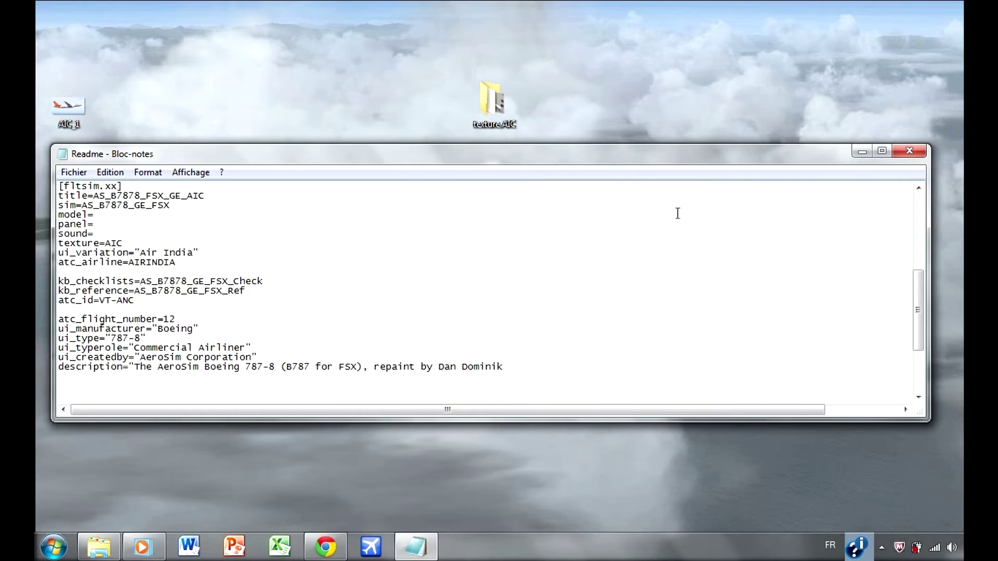
scroll(271, 261, "up", 2)
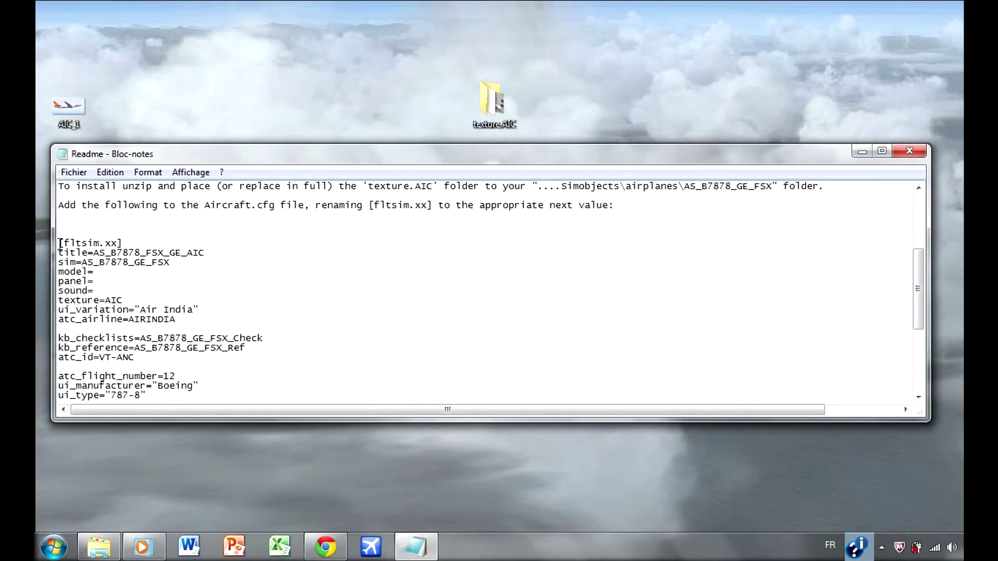
mouse_move(60, 243)
left_mouse_down()
mouse_move(128, 243)
mouse_move(210, 267)
mouse_move(224, 323)
mouse_move(311, 410)
mouse_move(438, 260)
mouse_move(499, 262)
left_mouse_up()
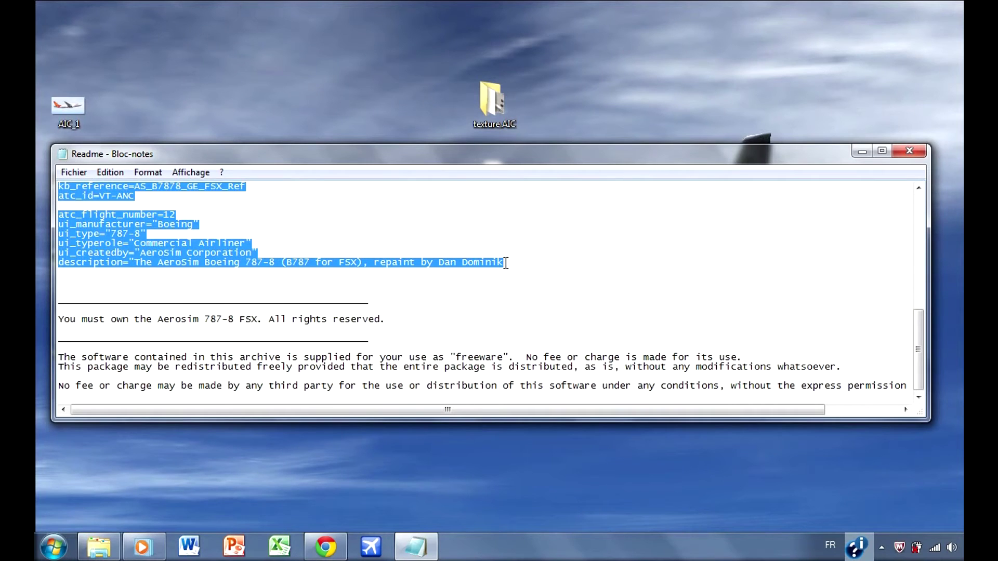
right_click(120, 254)
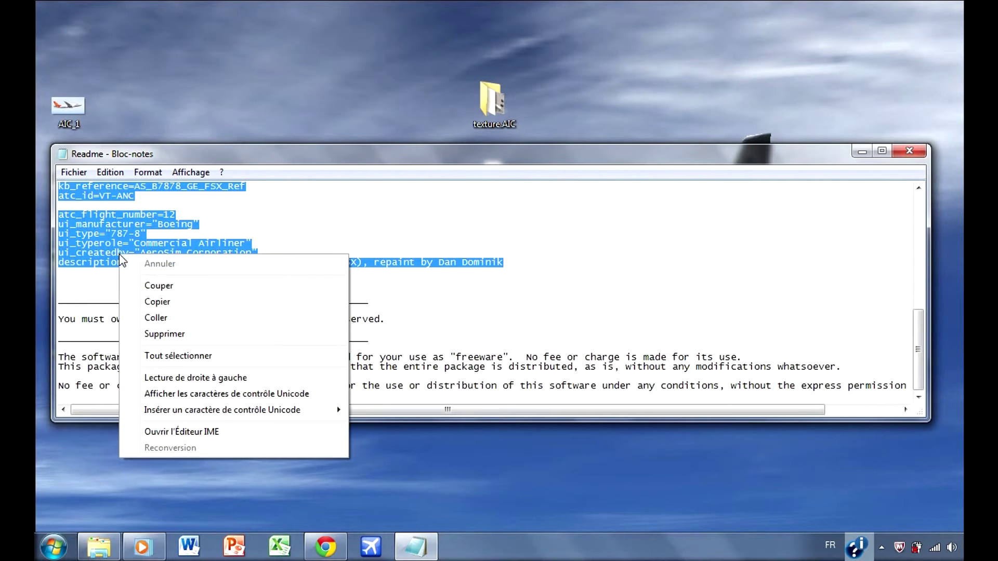
left_click(202, 304)
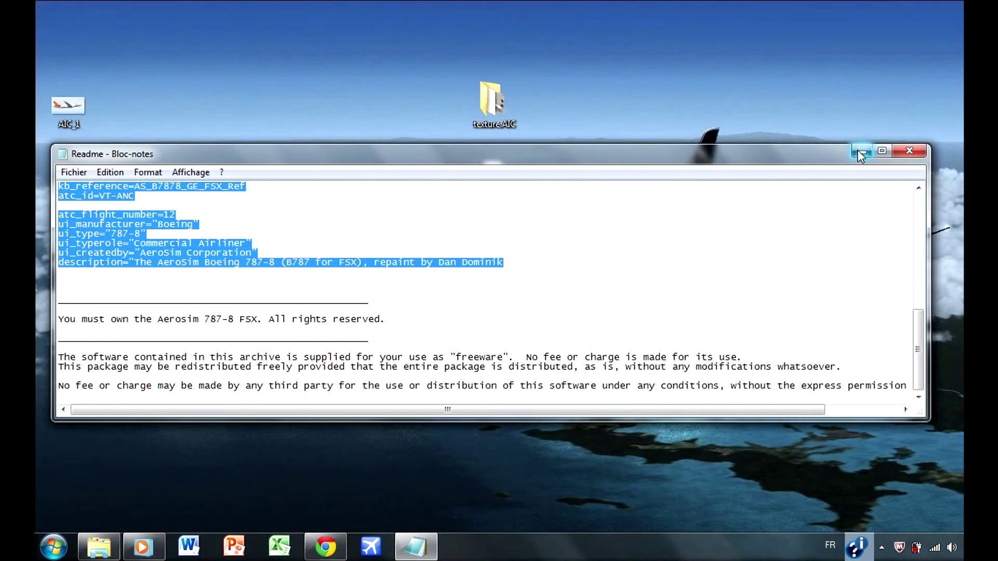
Hide Readme and browse Windows Explorer to C:\Program Files (x86).
left_click(860, 152)
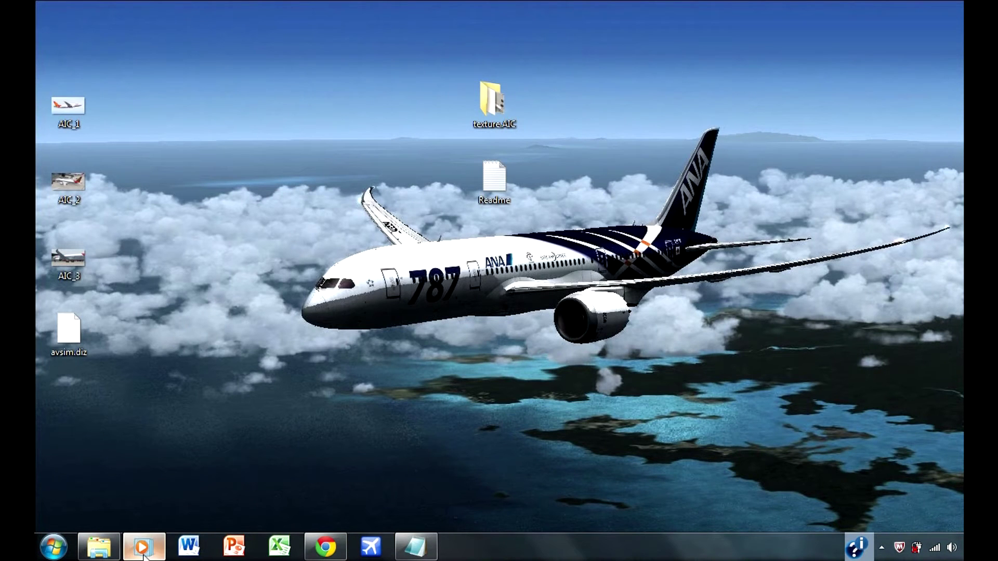
left_click(90, 554)
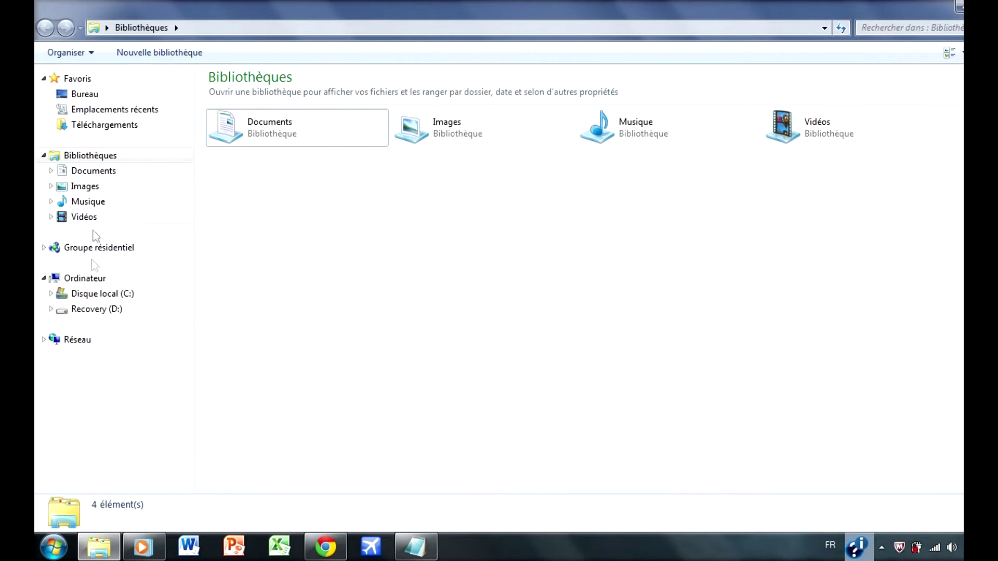
left_click(100, 298)
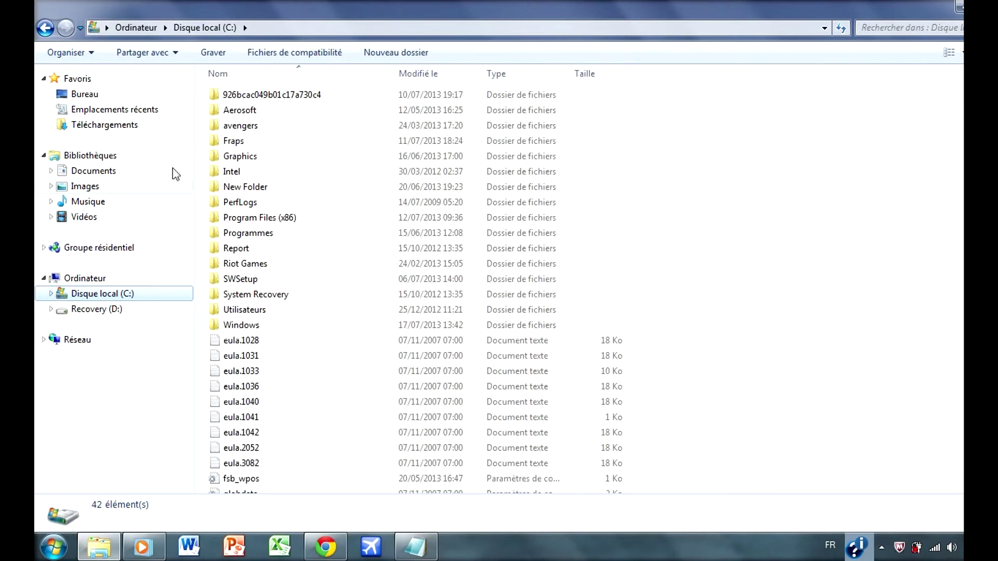
double_click(273, 219)
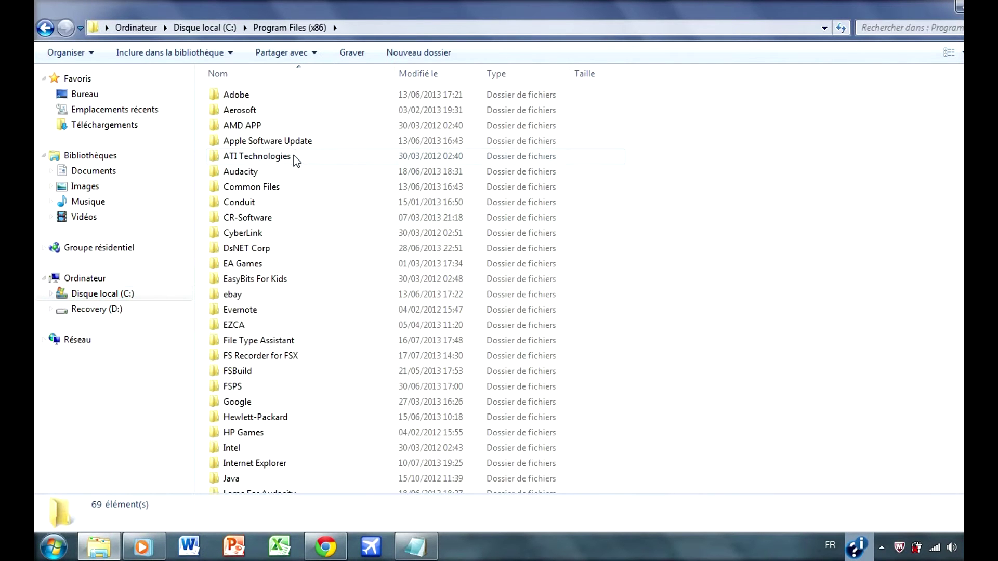
Go through Microsoft Games\Microsoft Flight Simulator X\SimObjects\Airplanes and scroll to the AS_B7878 folders.
scroll(286, 156, "down", 5)
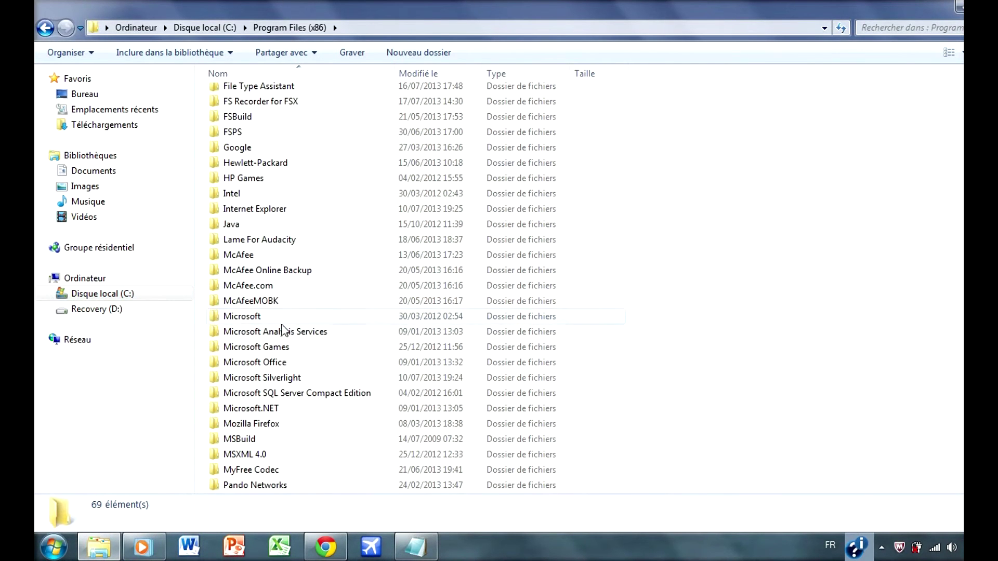
double_click(283, 347)
double_click(275, 100)
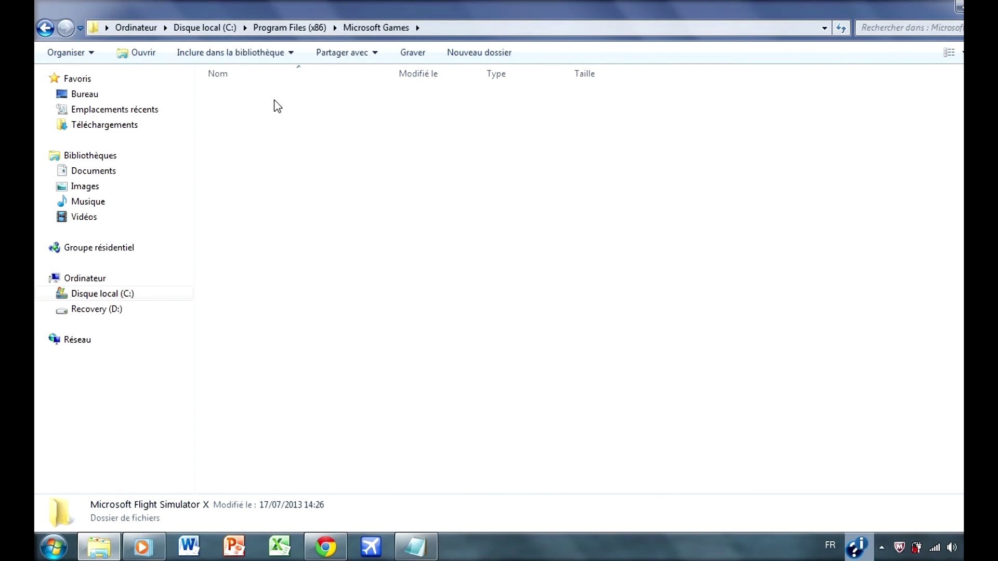
scroll(277, 106, "down", 8)
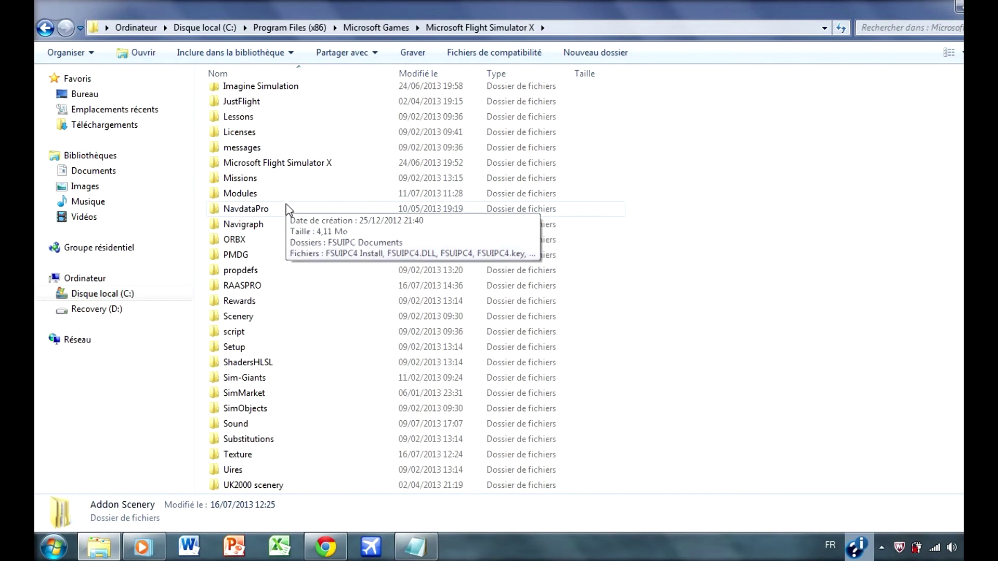
double_click(329, 333)
double_click(253, 97)
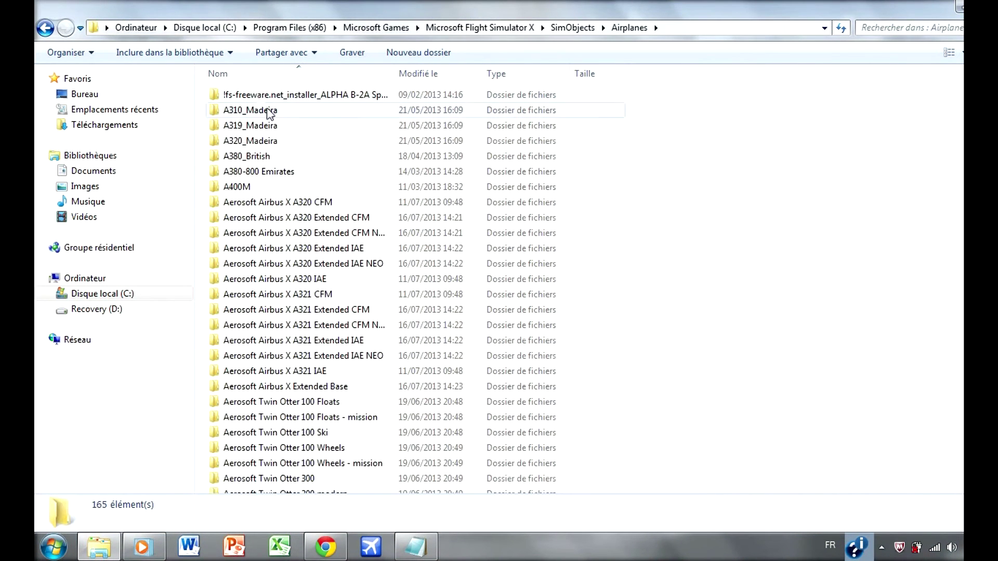
scroll(288, 171, "down", 9)
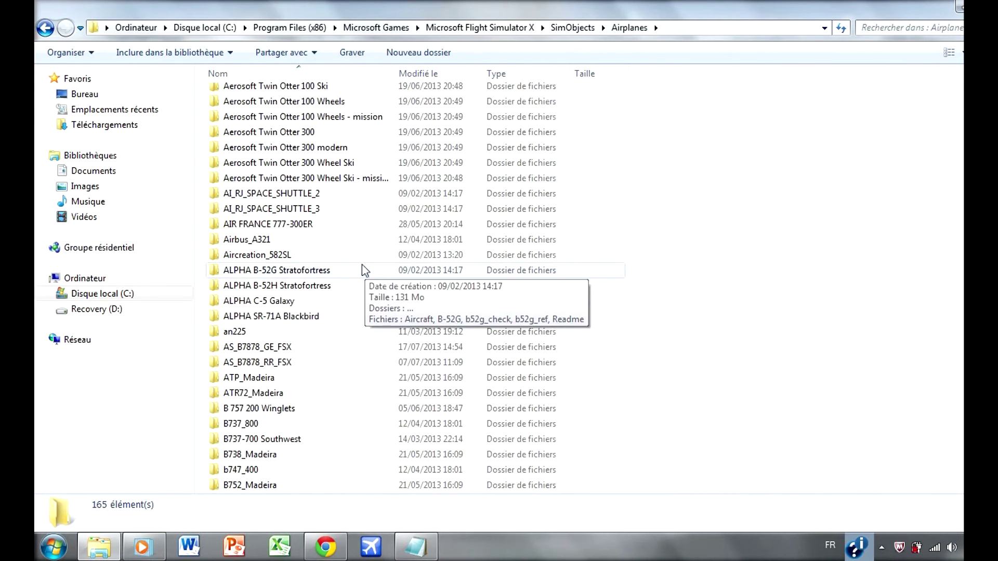
scroll(343, 272, "down", 2)
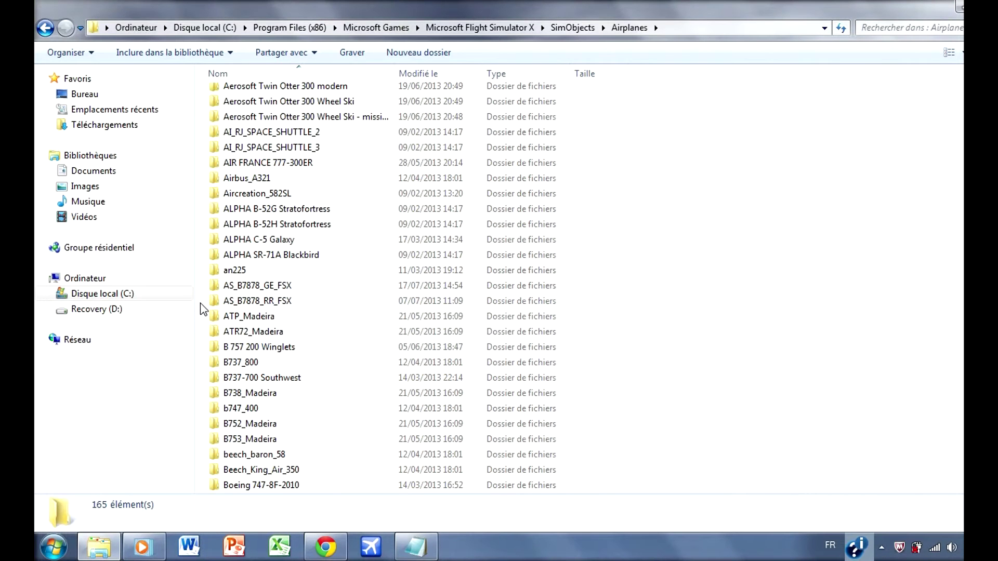
Select AS_B7878_GE_FSX and AS_B7878_RR_FSX and check their sizes, 480 Mo and 348 Mo.
left_click_drag(200, 306, 244, 288)
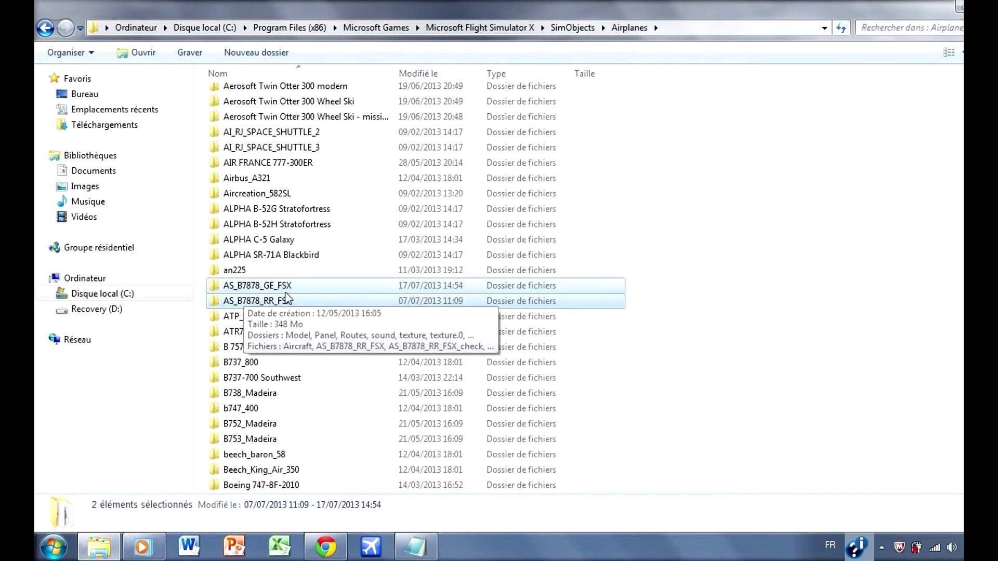
scroll(275, 299, "up", 2)
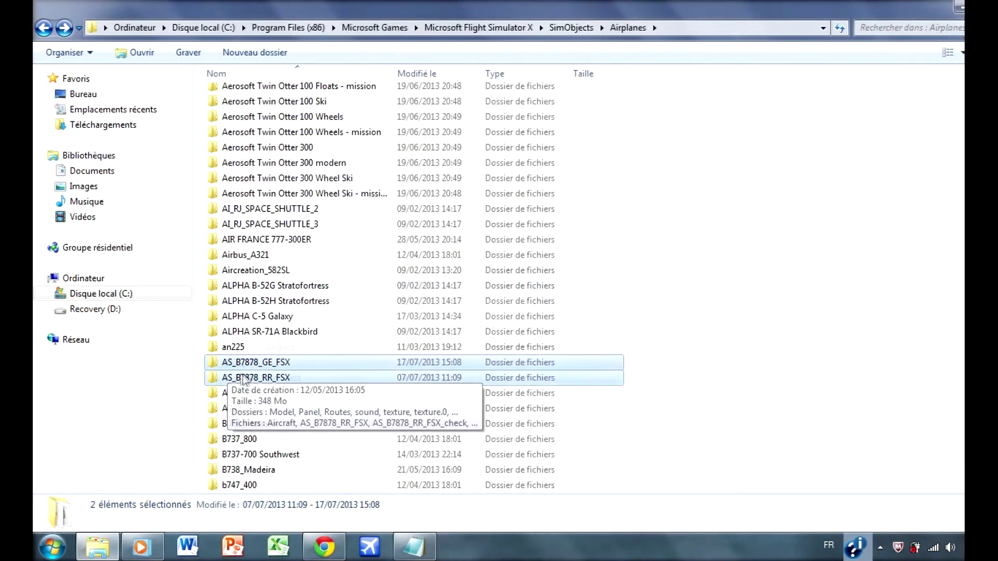
mouse_move(270, 365)
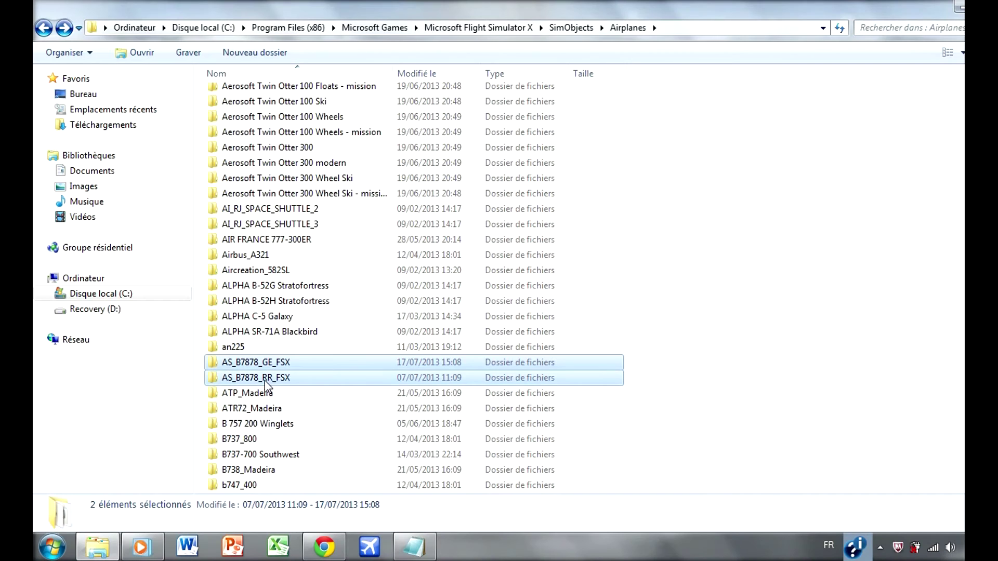
mouse_move(265, 382)
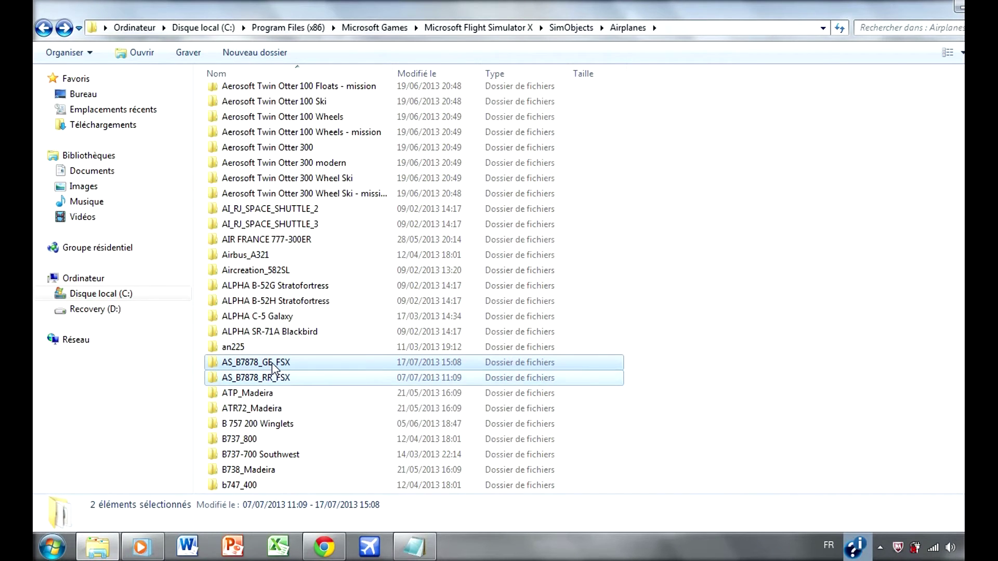
left_click(414, 546)
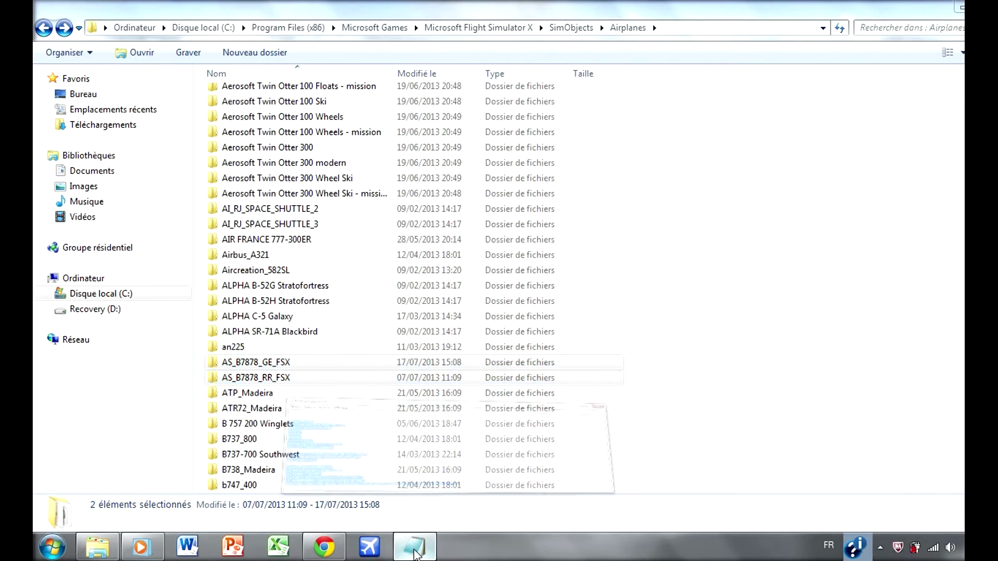
scroll(180, 260, "down", 1)
scroll(176, 263, "up", 1)
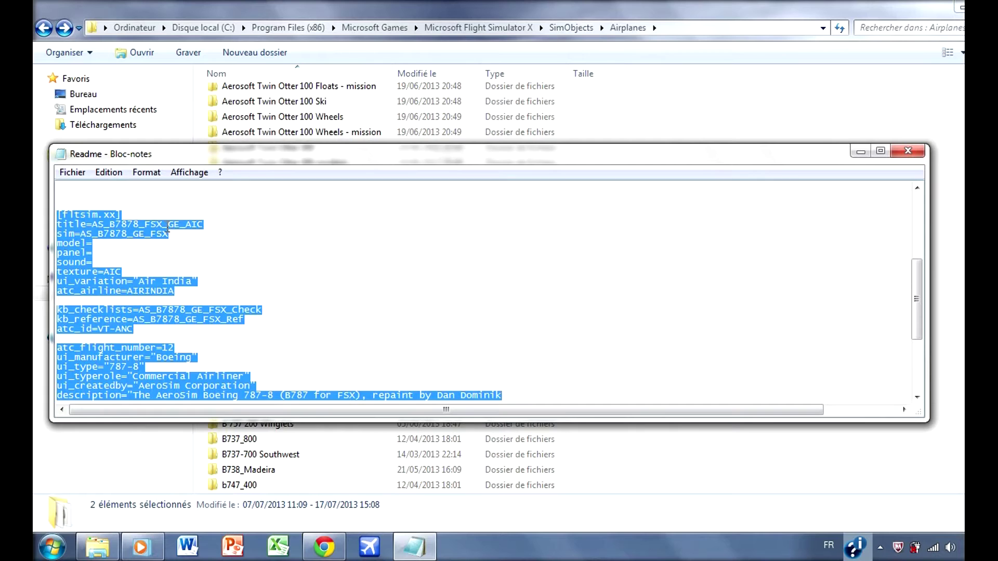
left_click_drag(167, 224, 180, 225)
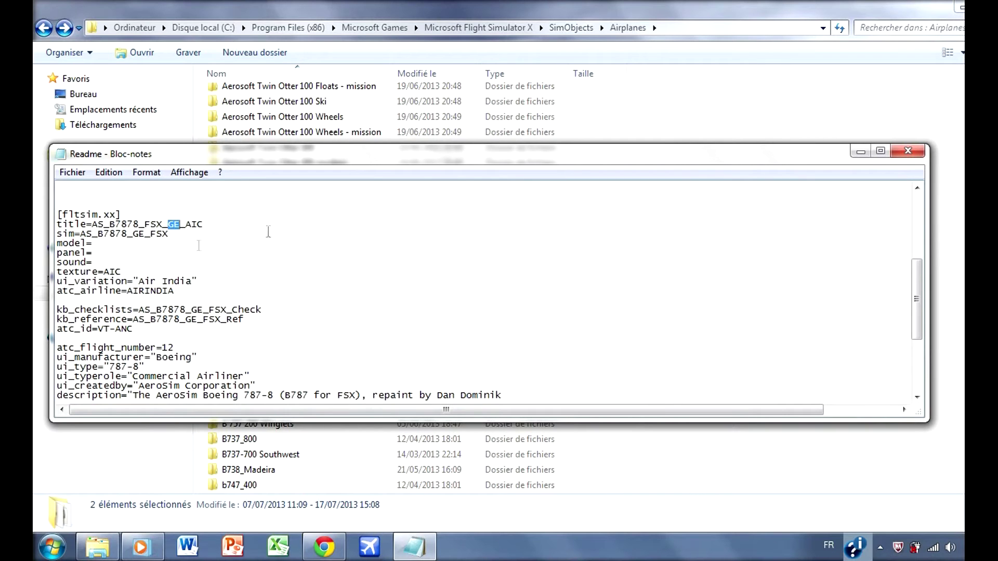
left_click(858, 159)
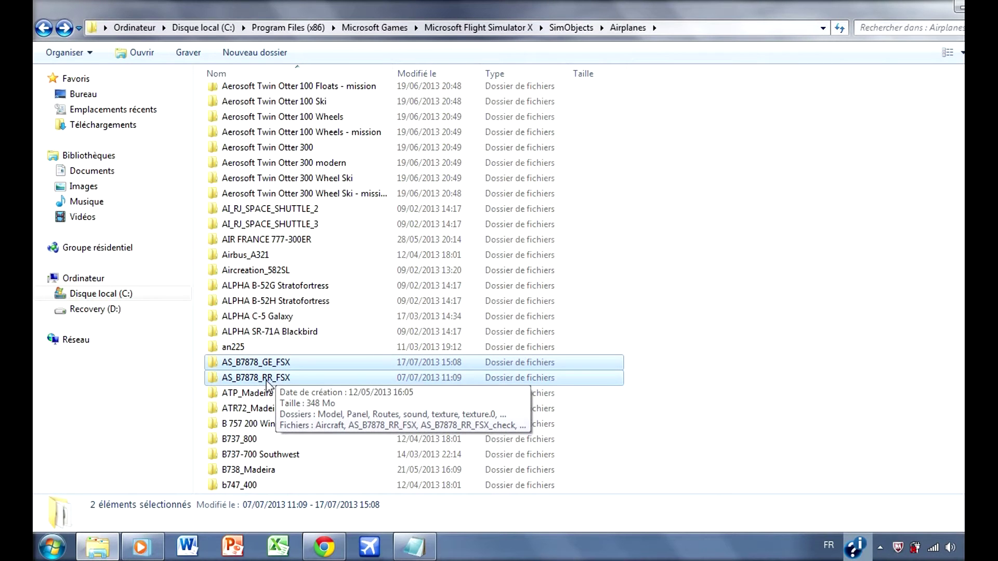
Copy the texture.AIC folder from the desktop.
key("super+d")
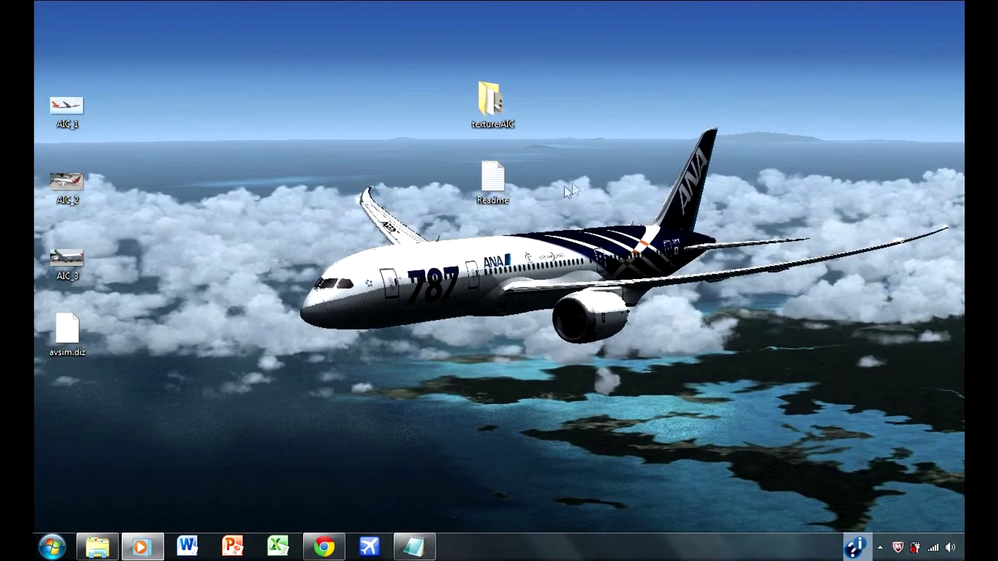
right_click(512, 112)
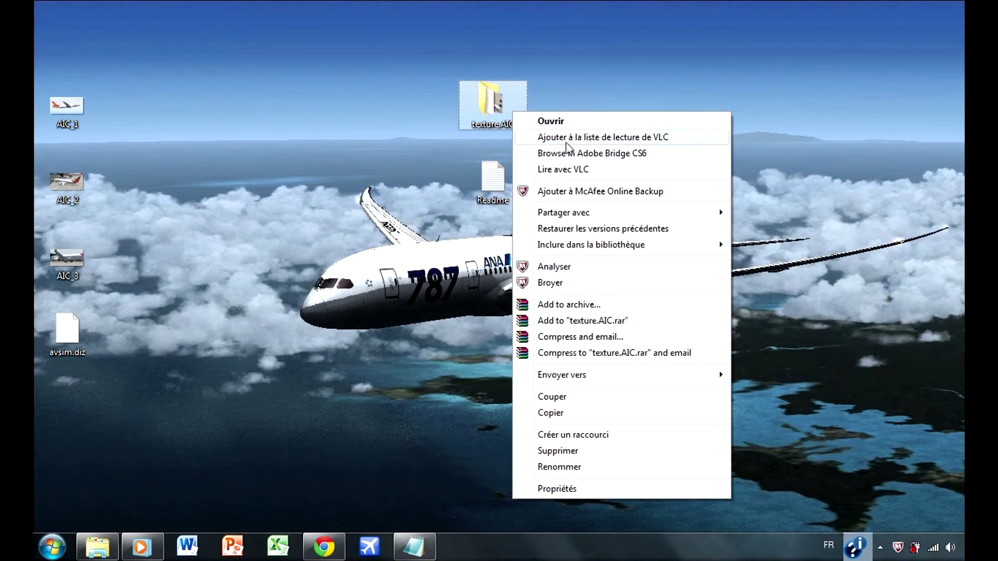
left_click(577, 414)
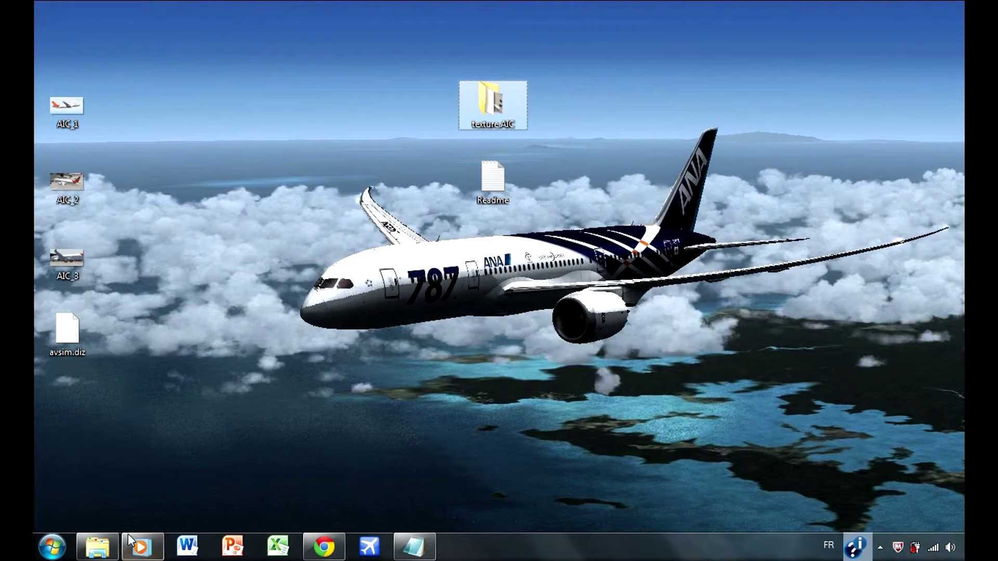
Paste texture.AIC into the AS_B7878_GE_FSX aircraft folder.
left_click(98, 546)
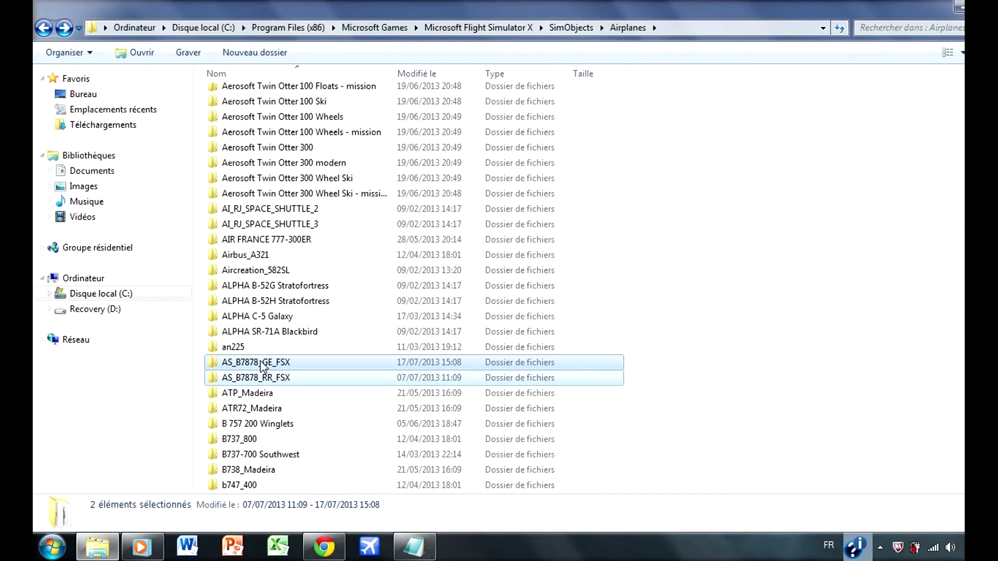
left_click(262, 366)
double_click(262, 366)
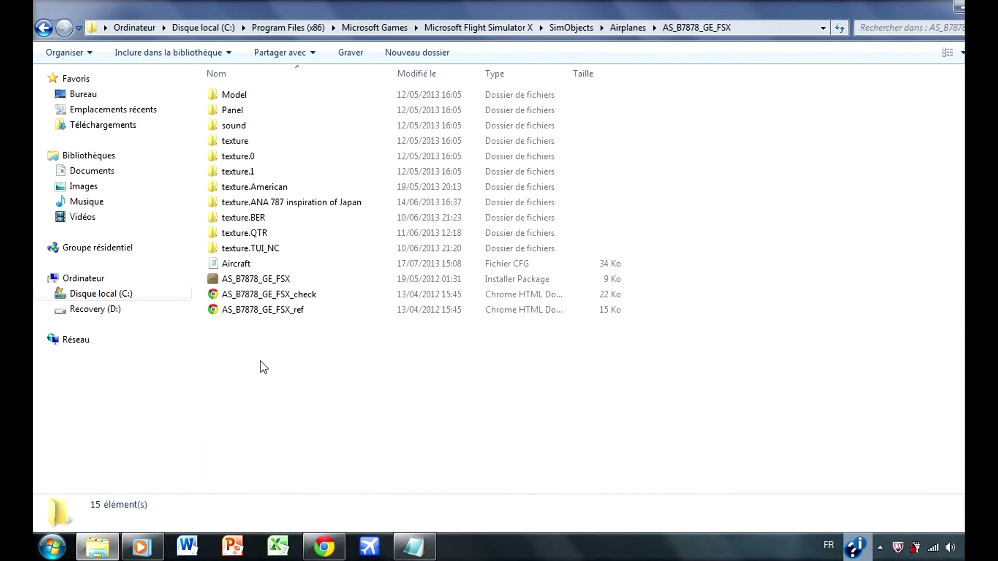
right_click(262, 369)
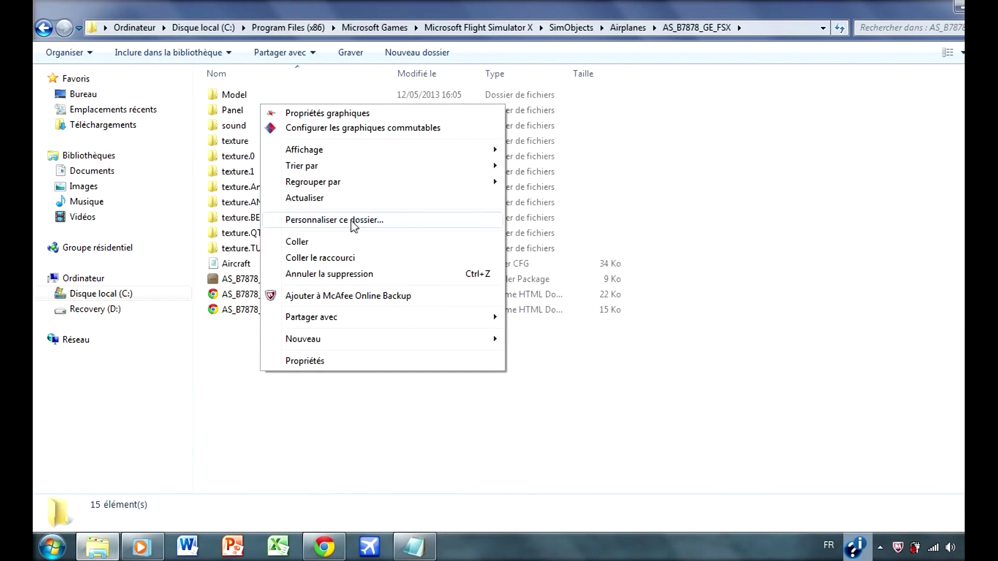
left_click(332, 240)
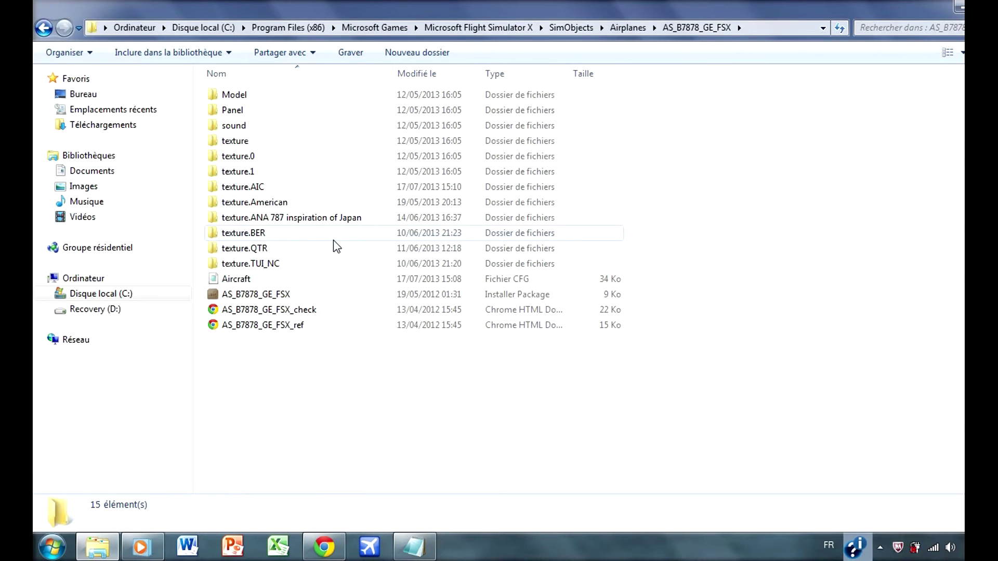
left_click(260, 189)
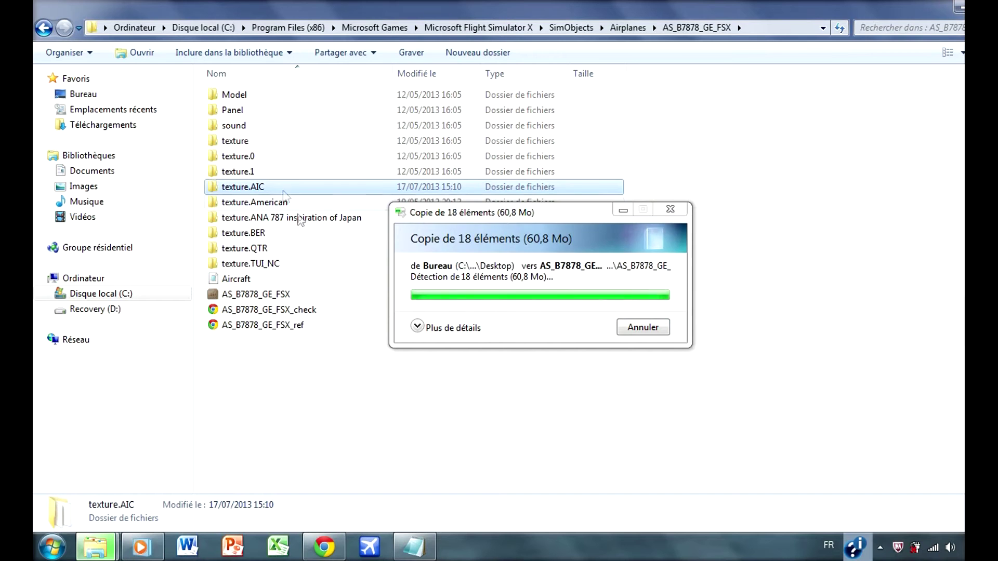
left_click(336, 426)
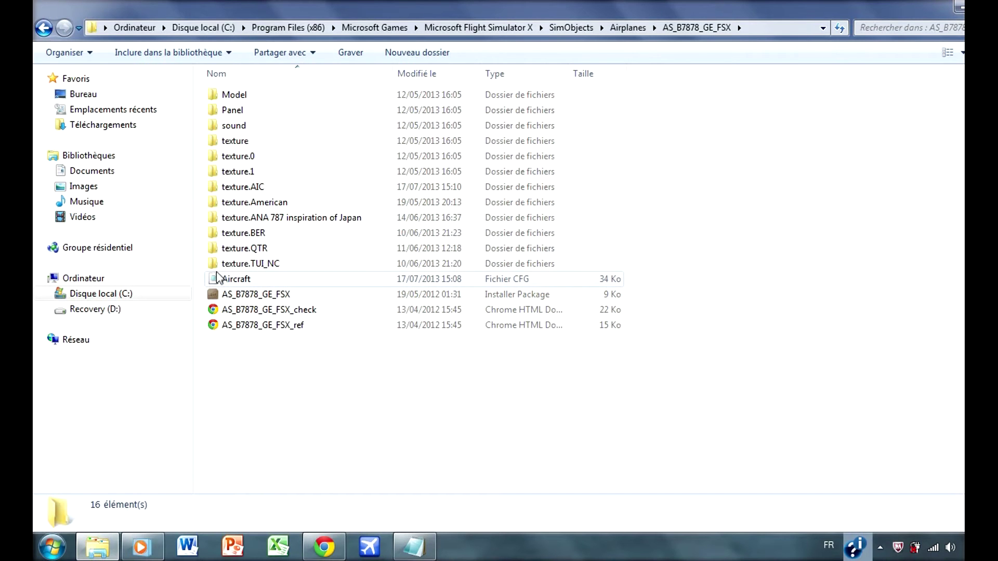
Open Aircraft.cfg and insert a blank line after the fltsim.6 entry, above [General].
double_click(238, 280)
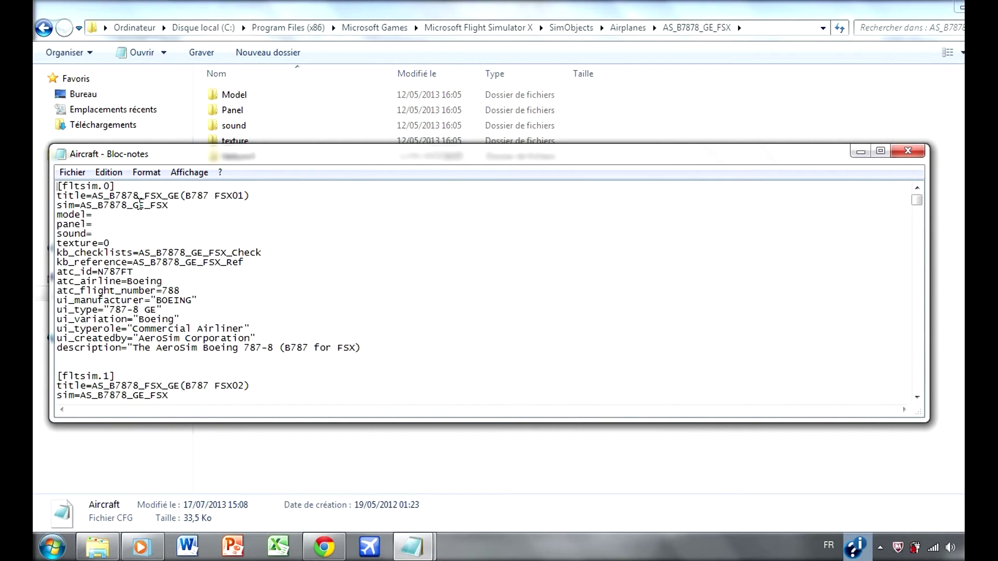
scroll(156, 207, "down", 5)
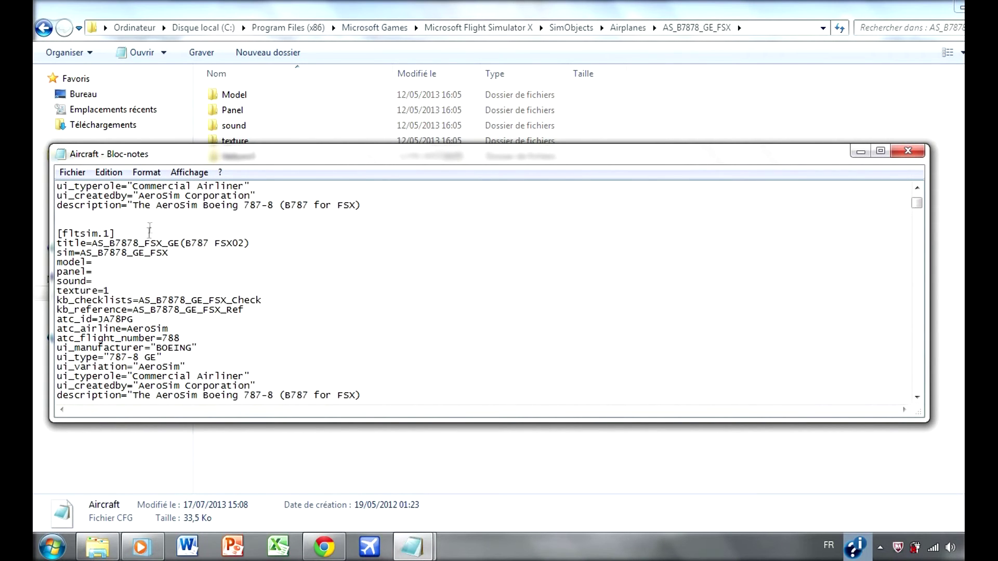
scroll(99, 237, "down", 20)
scroll(126, 267, "down", 9)
scroll(125, 267, "down", 2)
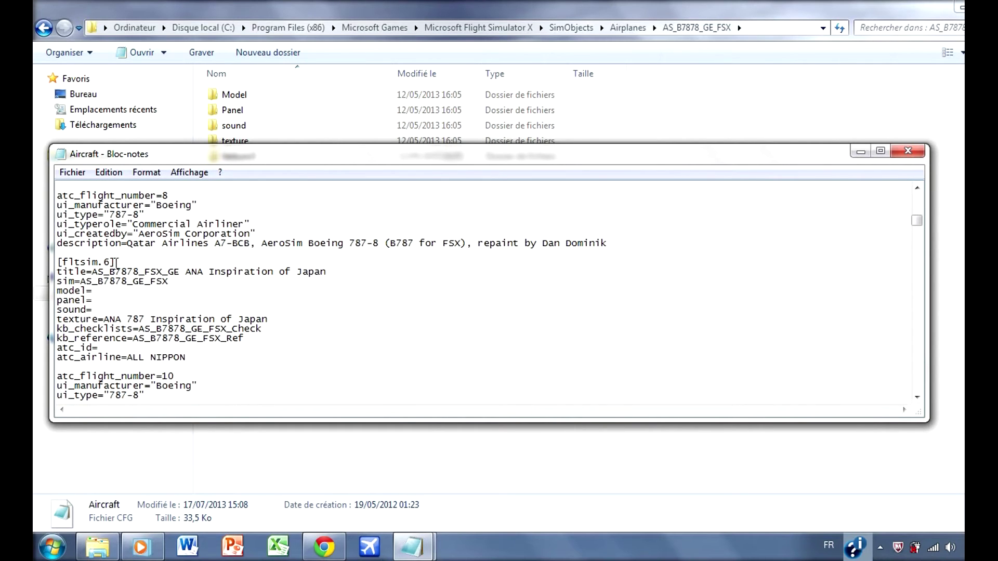
scroll(117, 262, "down", 4)
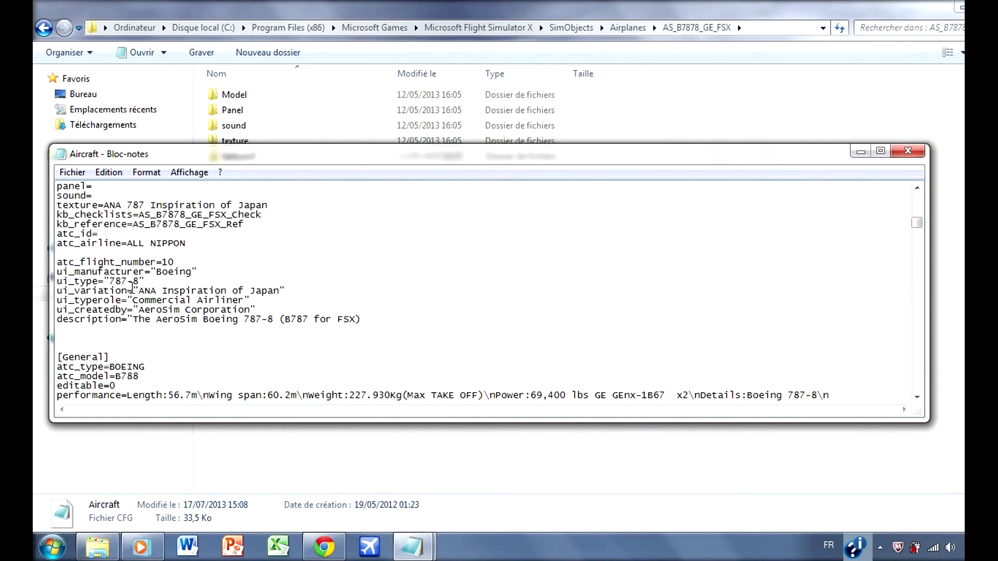
scroll(131, 285, "down", 2)
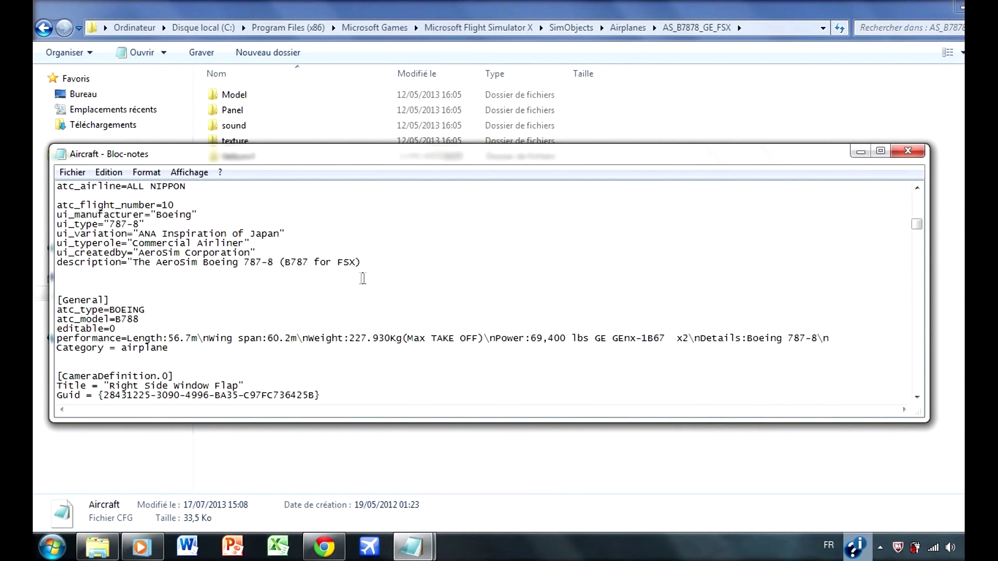
key("Return")
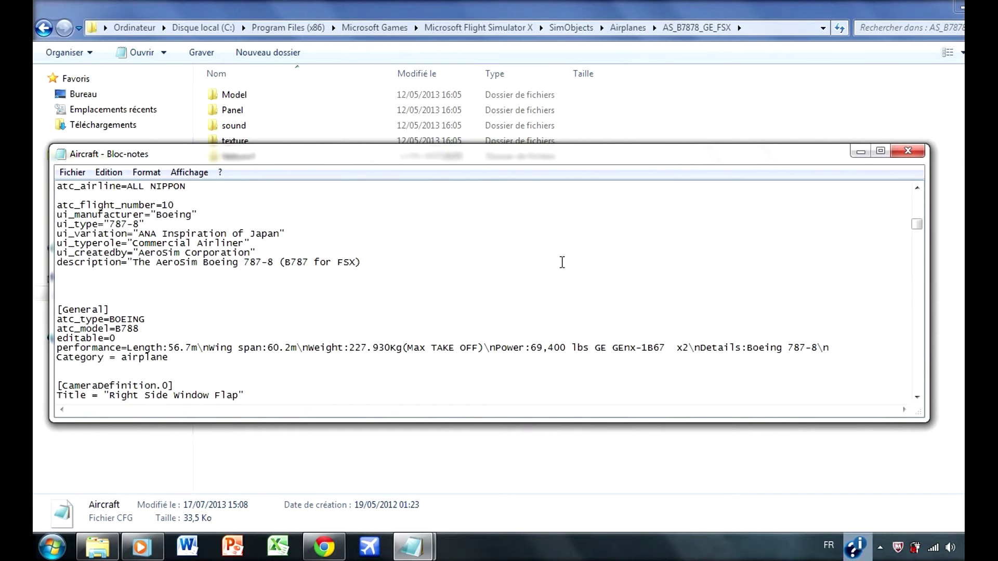
key("BackSpace")
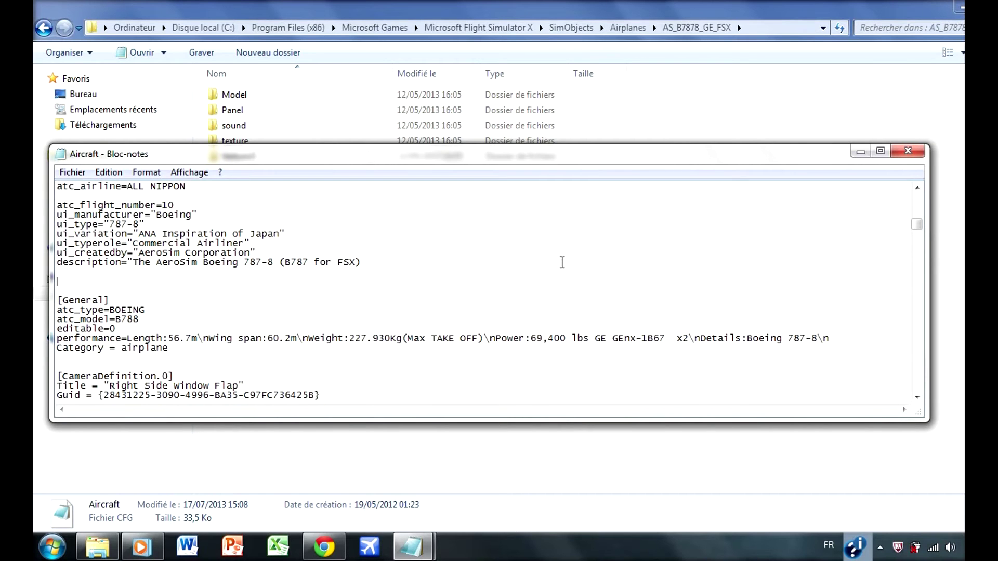
scroll(118, 251, "up", 3)
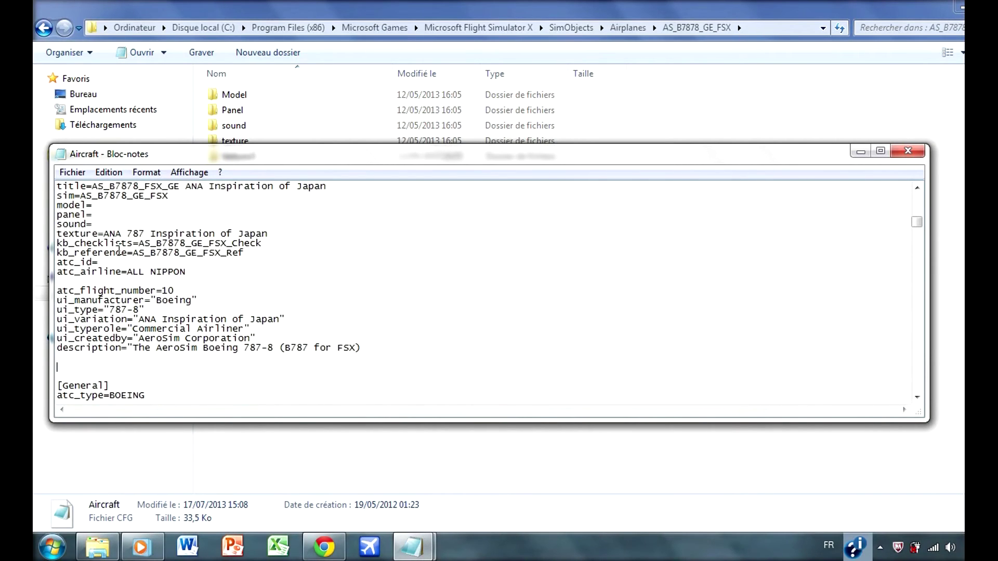
scroll(119, 251, "up", 1)
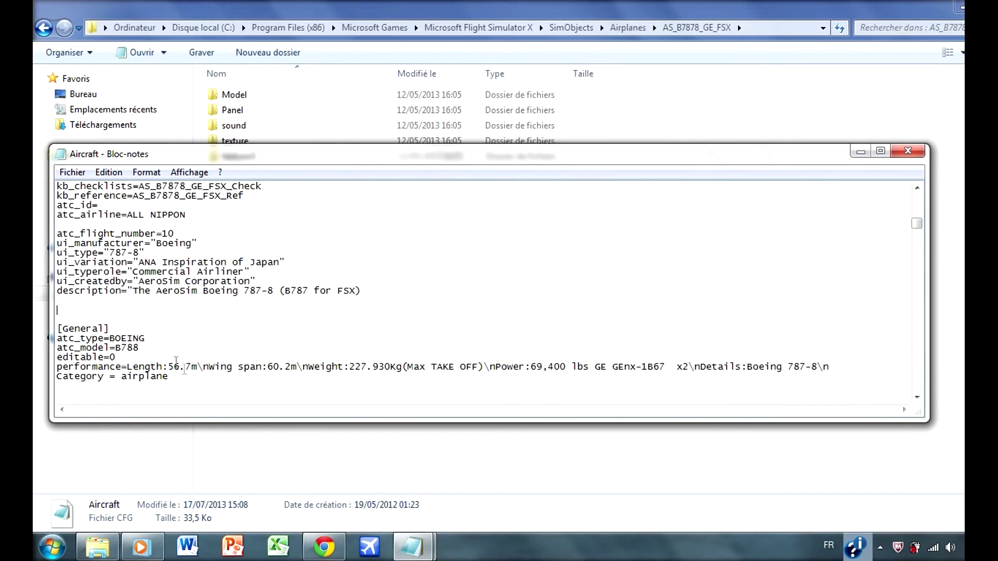
Copy the Air India [fltsim.xx] block from the Readme.
mouse_move(412, 547)
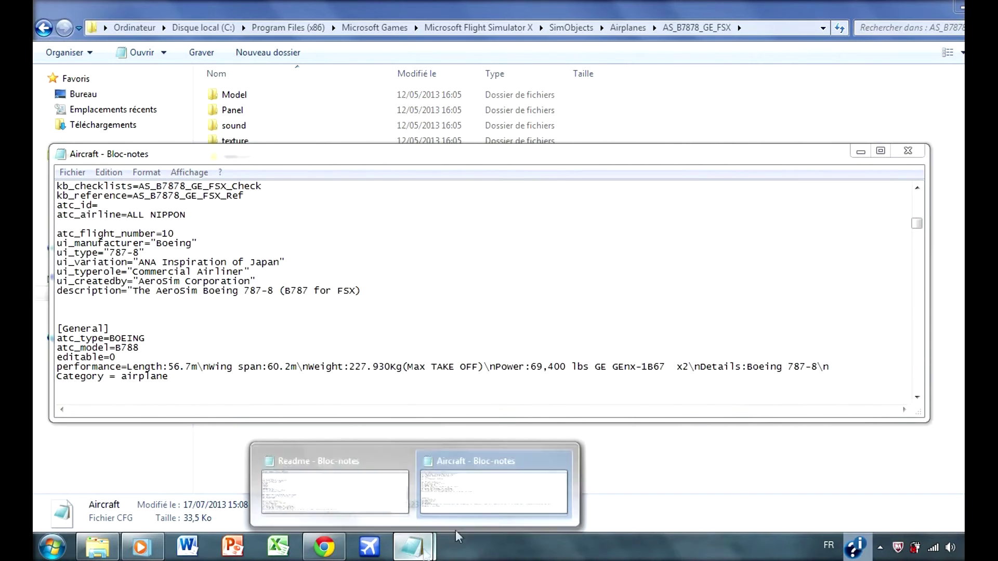
left_click(372, 476)
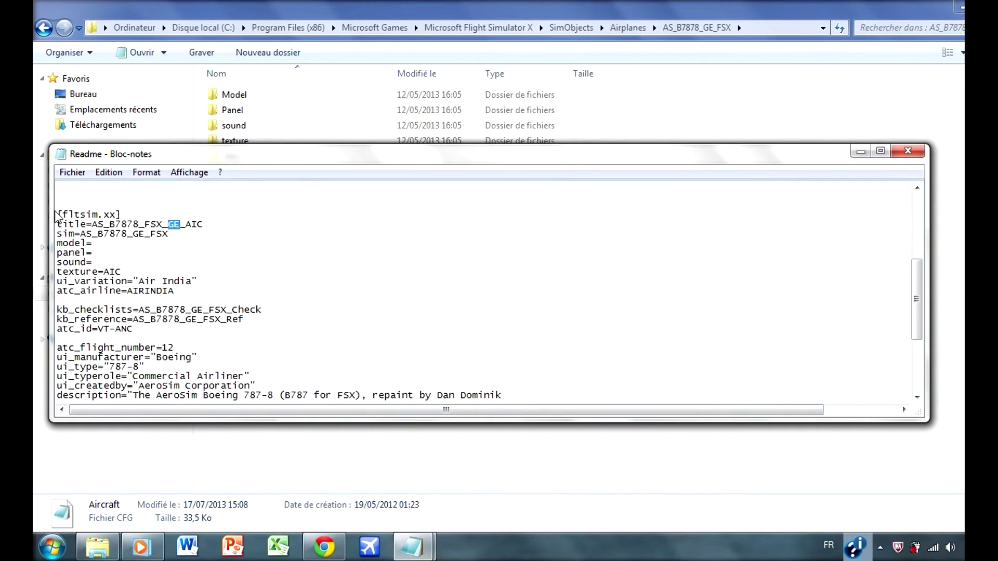
mouse_move(60, 209)
left_mouse_down()
mouse_move(146, 229)
mouse_move(433, 369)
mouse_move(524, 394)
left_mouse_up()
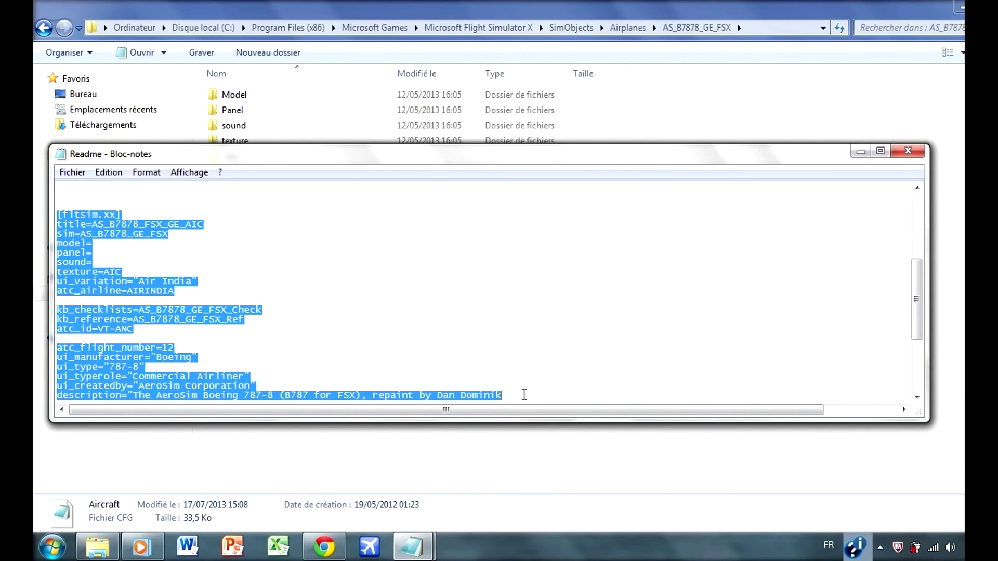
right_click(119, 355)
left_click(194, 196)
Paste the Air India entry into Aircraft.cfg after the ANA Inspiration of Japan section.
mouse_move(430, 555)
left_click(468, 489)
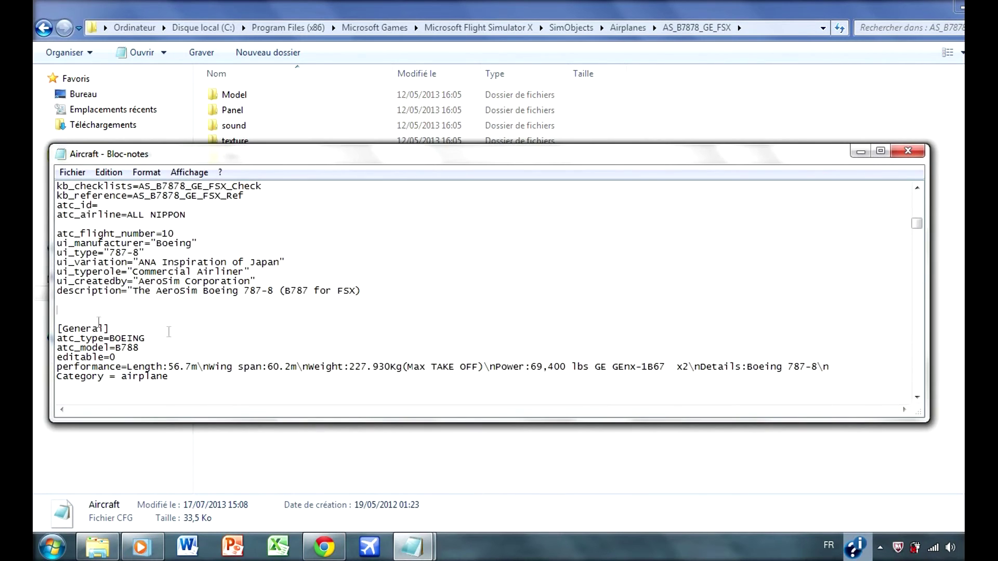
right_click(58, 311)
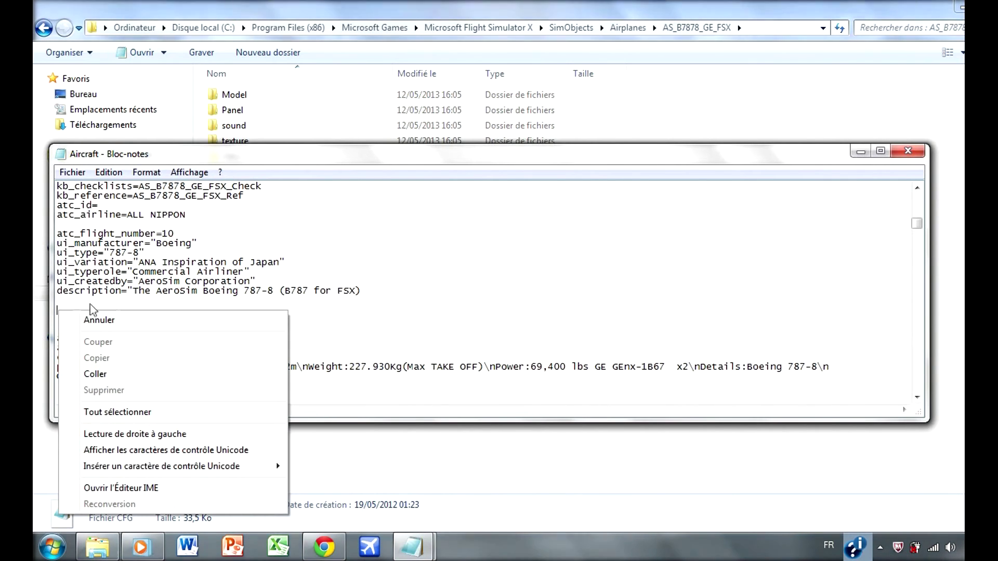
left_click(125, 374)
scroll(168, 335, "down", 4)
scroll(168, 335, "up", 4)
scroll(168, 335, "down", 2)
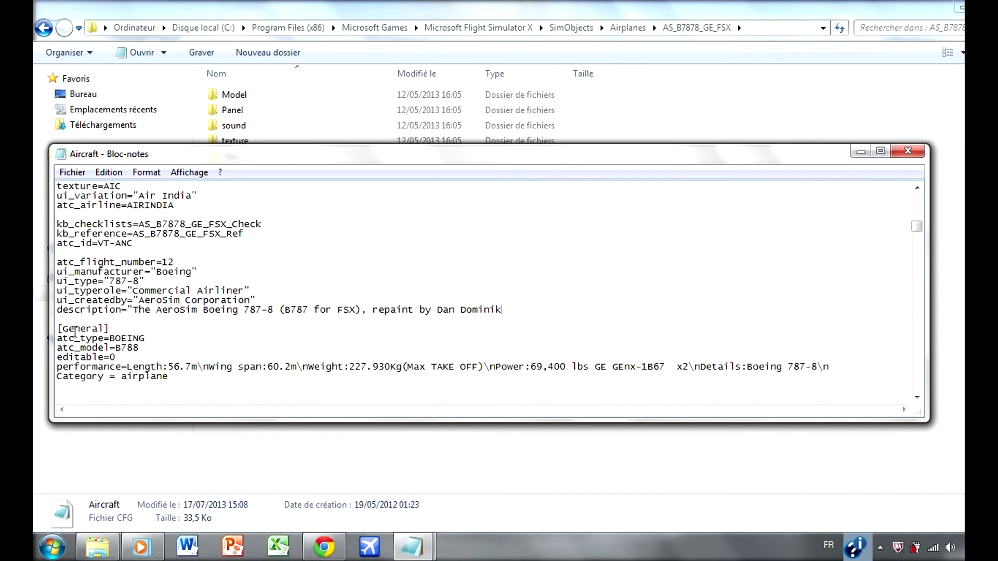
scroll(99, 331, "up", 7)
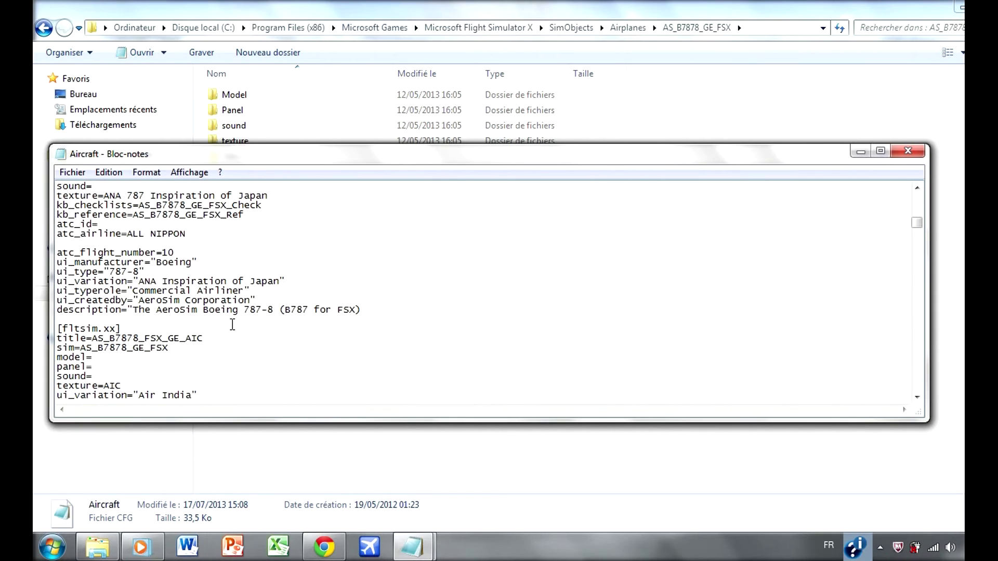
Renumber the Air India entry to [fltsim.7], checking the earlier fltsim numbers.
key("BackSpace")
key("BackSpace")
scroll(275, 359, "up", 2)
scroll(276, 359, "up", 2)
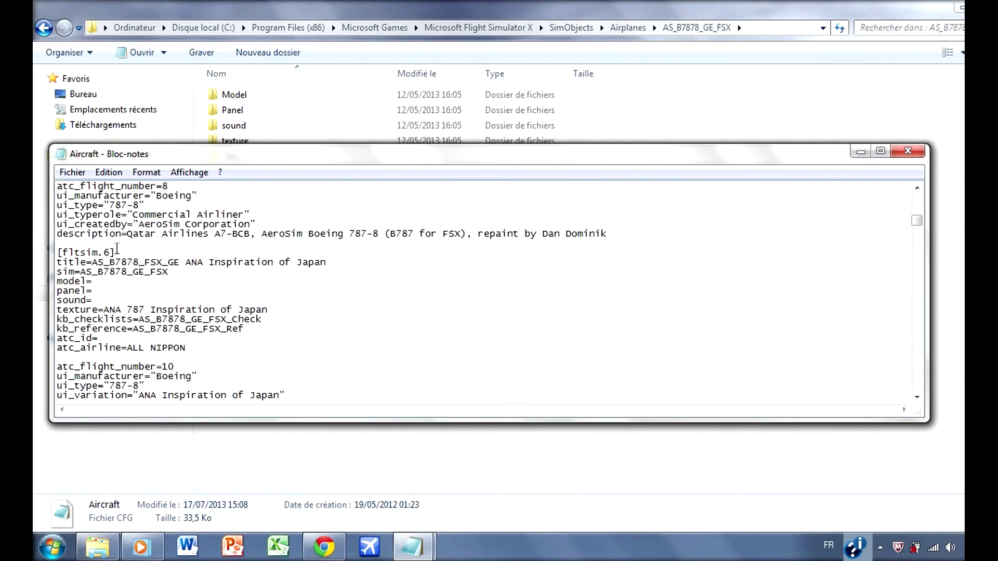
scroll(125, 260, "up", 4)
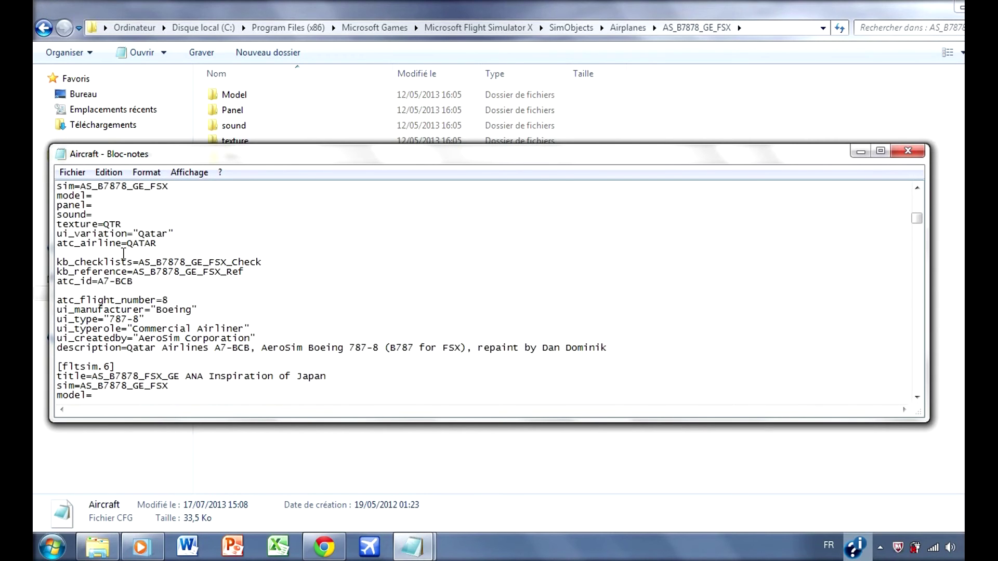
scroll(115, 286, "up", 1)
scroll(115, 288, "down", 7)
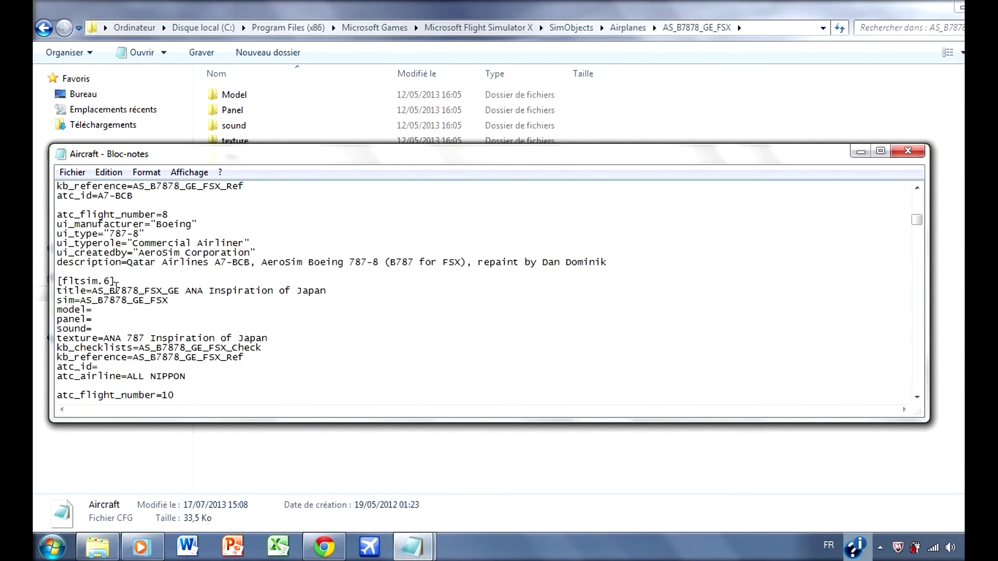
scroll(116, 288, "down", 4)
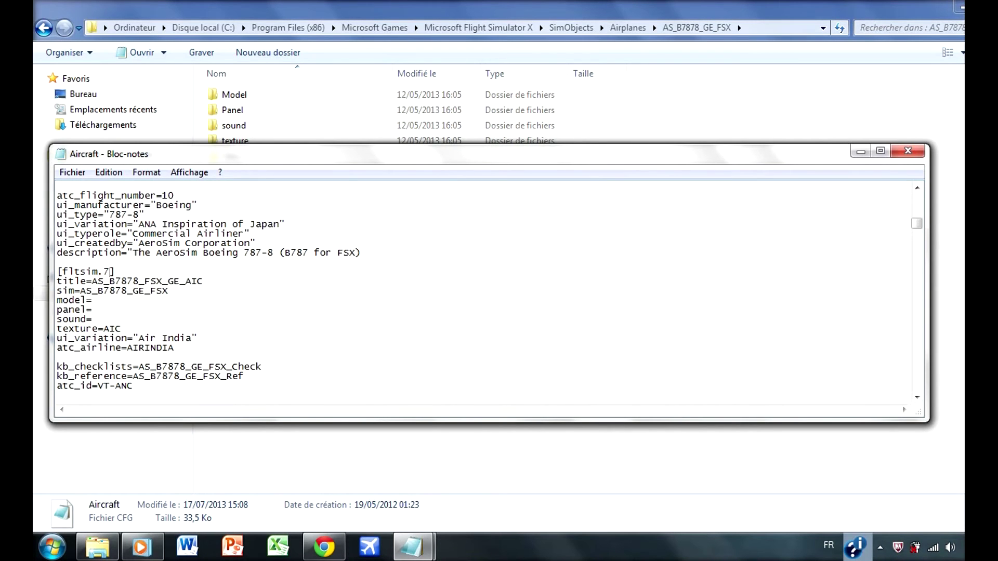
scroll(201, 274, "up", 13)
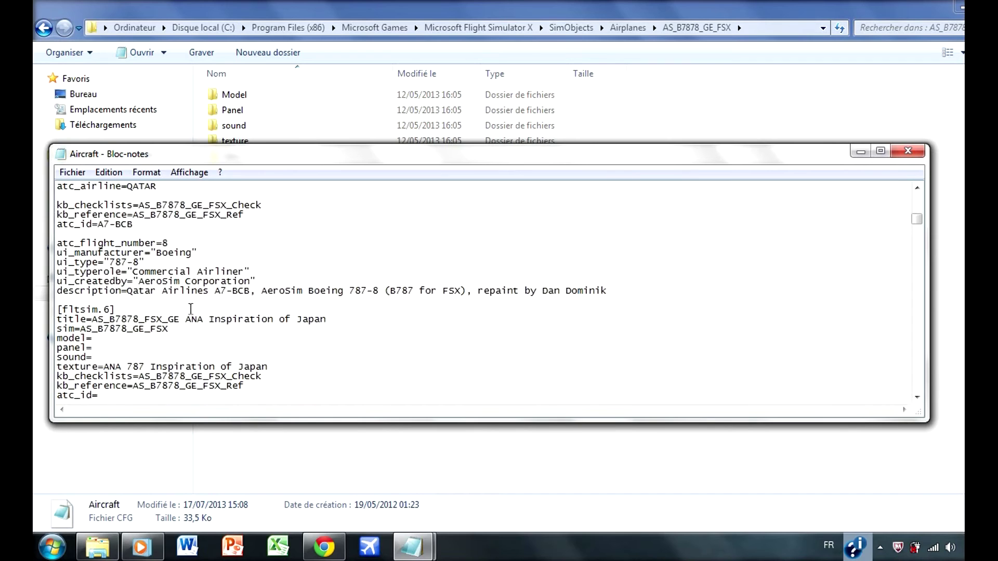
scroll(191, 298, "up", 6)
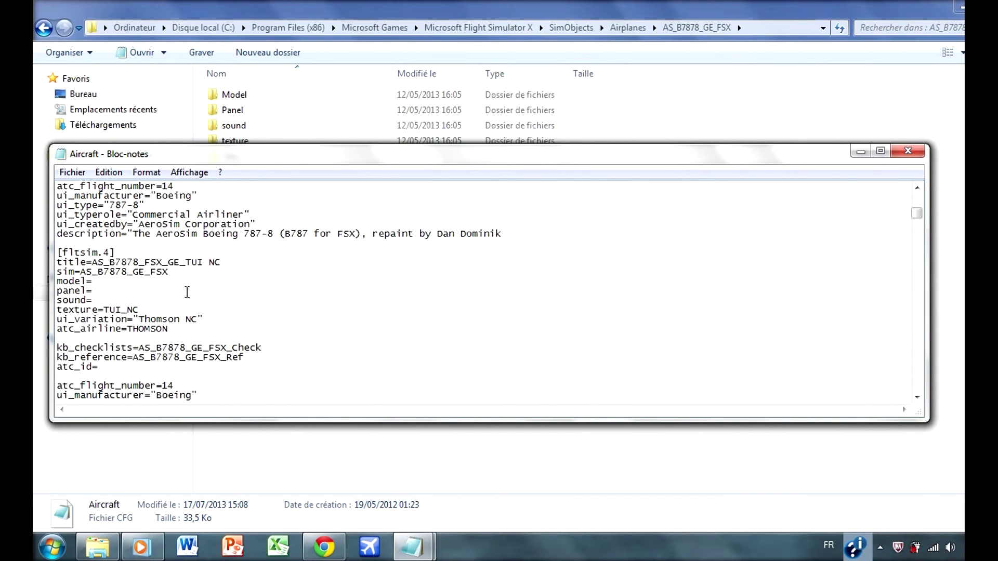
scroll(191, 289, "up", 5)
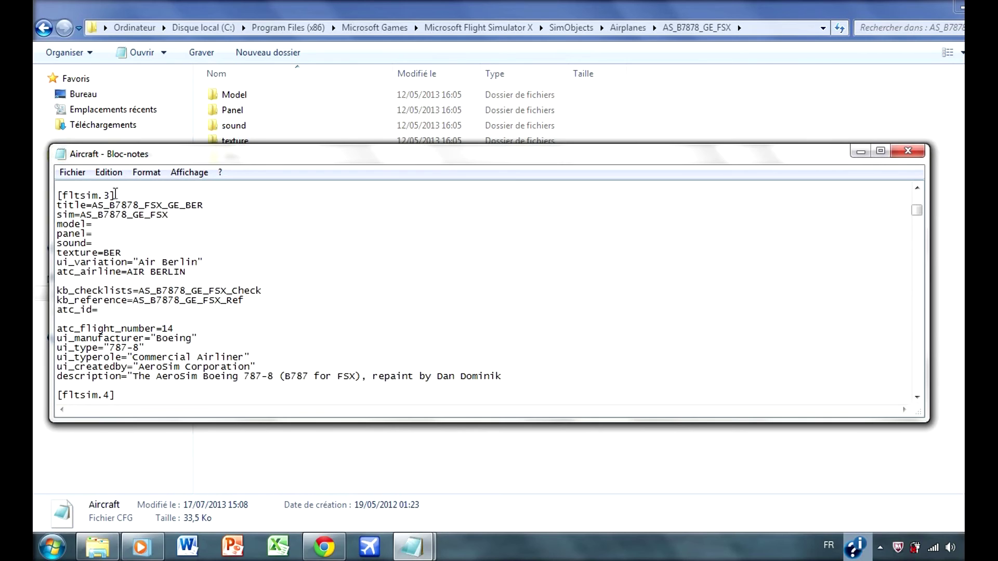
scroll(128, 261, "down", 9)
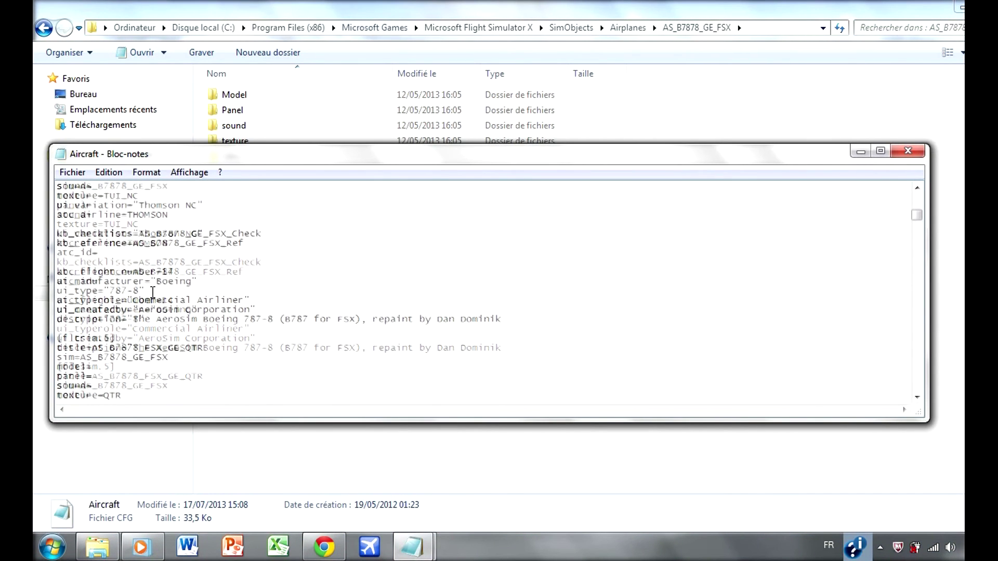
scroll(120, 323, "down", 7)
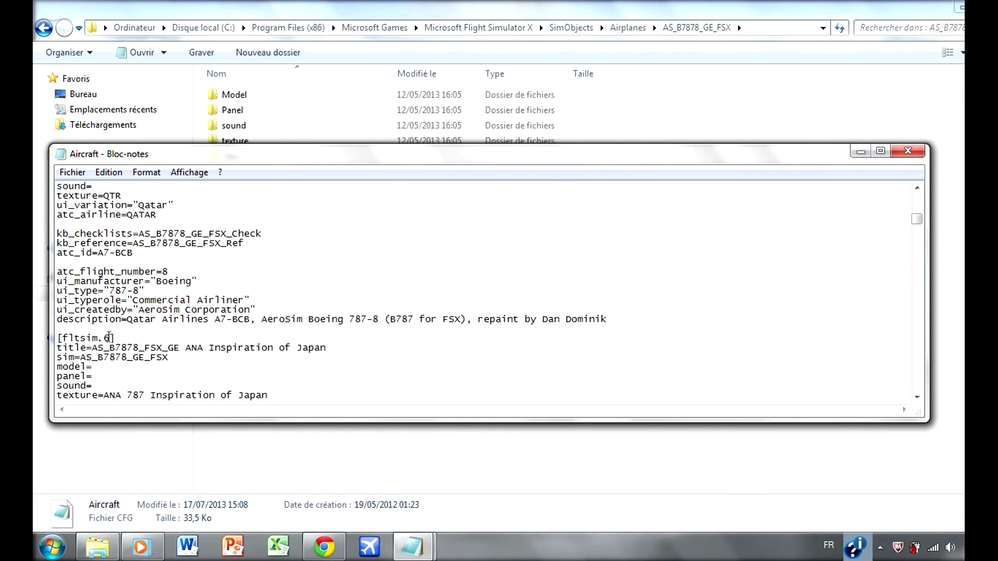
scroll(123, 338, "down", 6)
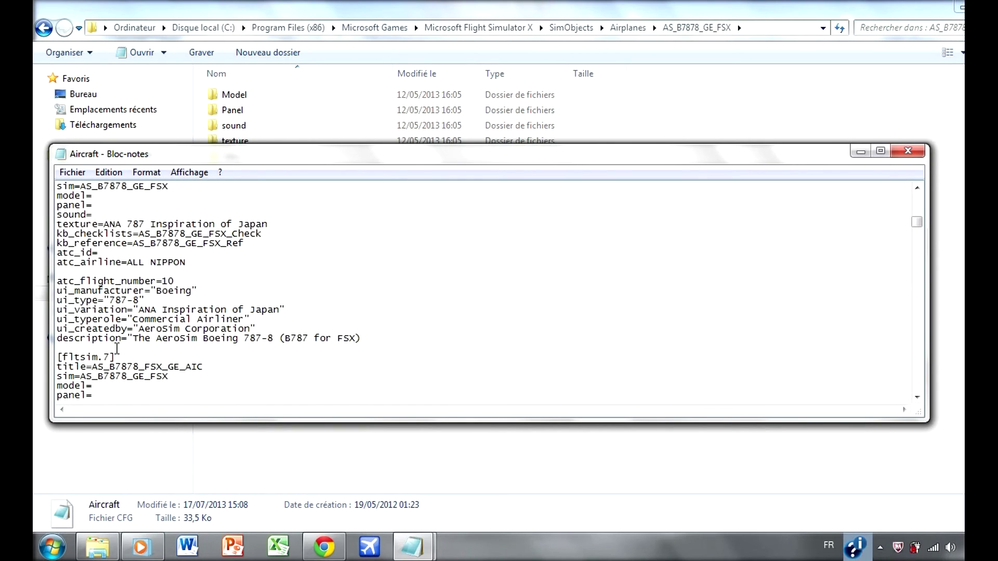
Save Aircraft.cfg and close both it and the Readme.
left_click(913, 157)
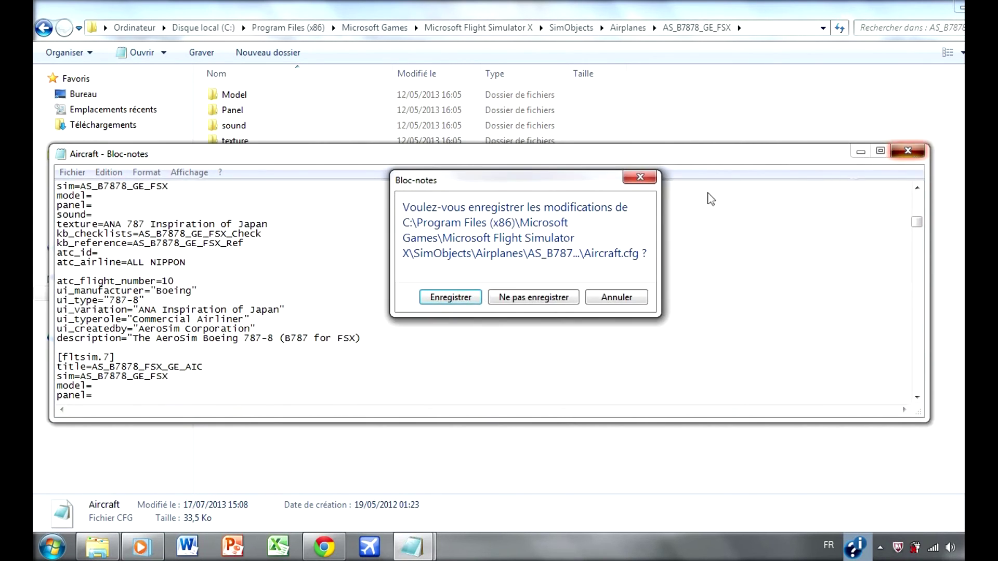
left_click(442, 298)
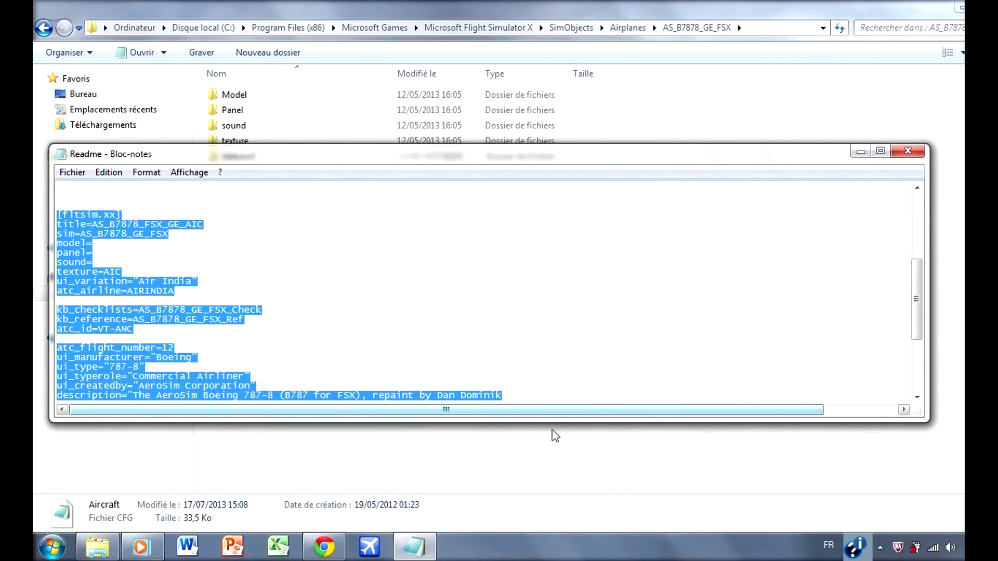
left_click(915, 163)
left_click(817, 413)
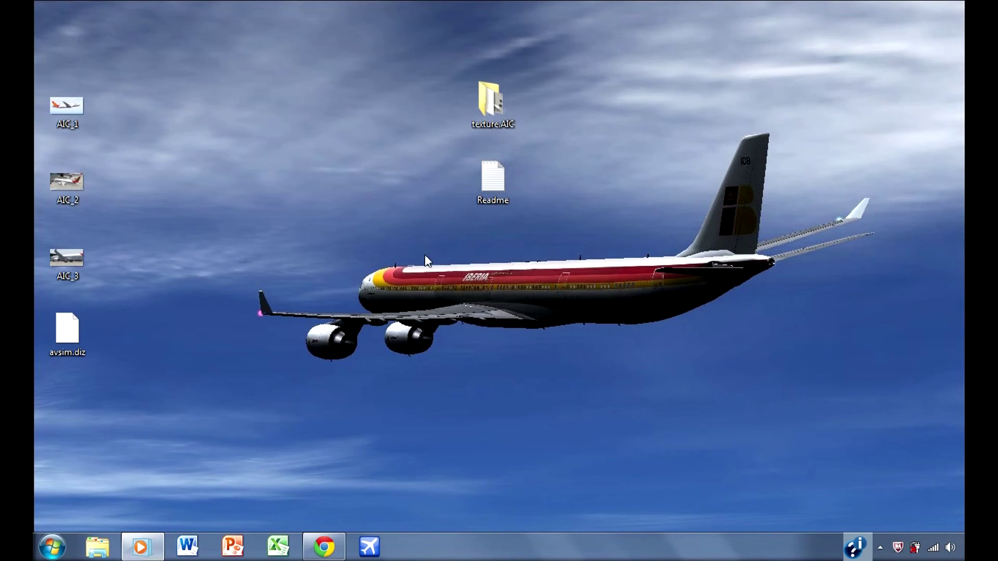
Move the texture.AIC and Readme desktop icons into the left icon column.
mouse_move(427, 250)
left_mouse_down()
mouse_move(518, 102)
mouse_move(149, 38)
mouse_move(161, 381)
mouse_move(113, 446)
mouse_move(74, 478)
left_mouse_up()
left_click(367, 280)
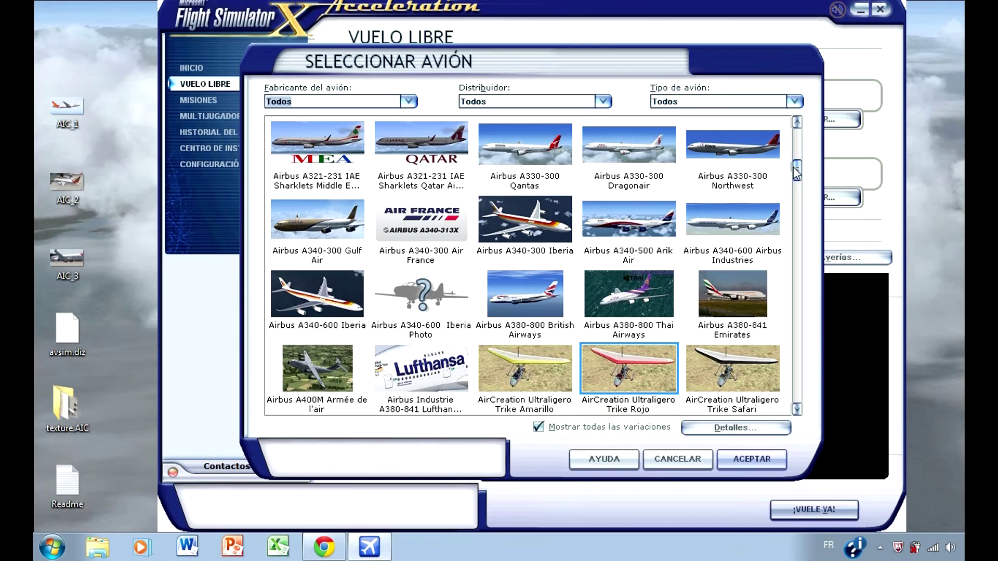
Select the Boeing 787-8 Air India livery and review its details.
left_click_drag(793, 167, 790, 272)
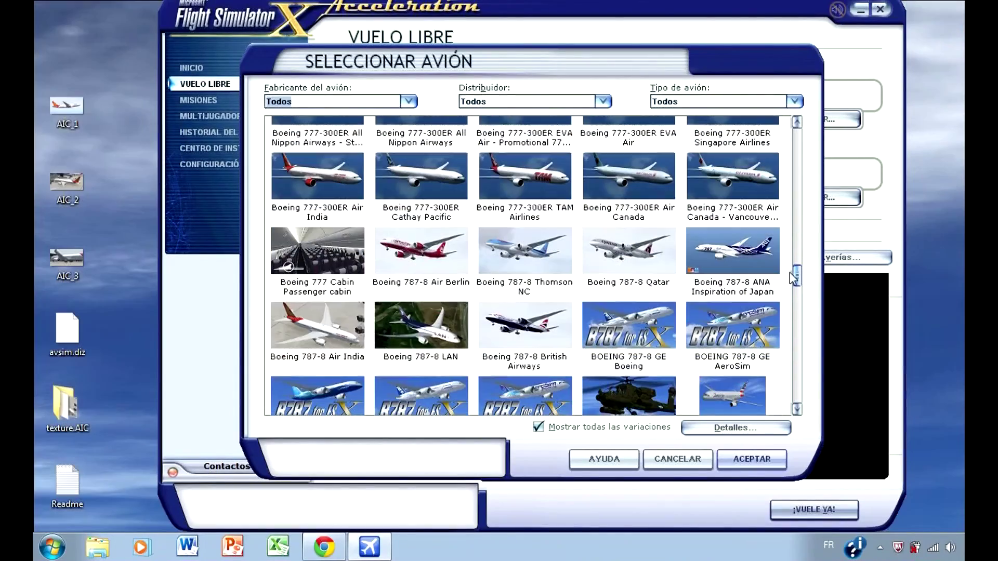
left_click(798, 409)
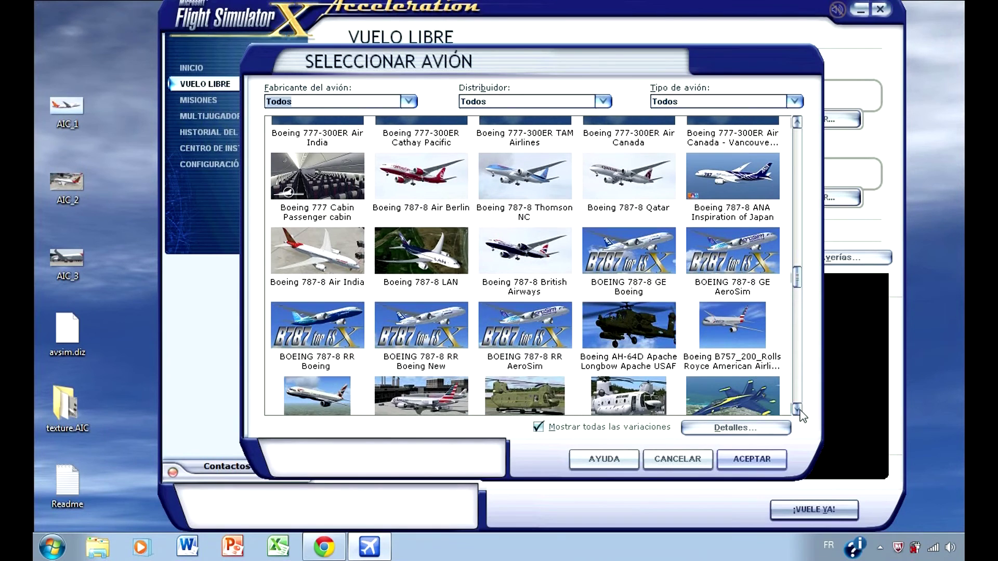
left_click(324, 256)
left_click(748, 427)
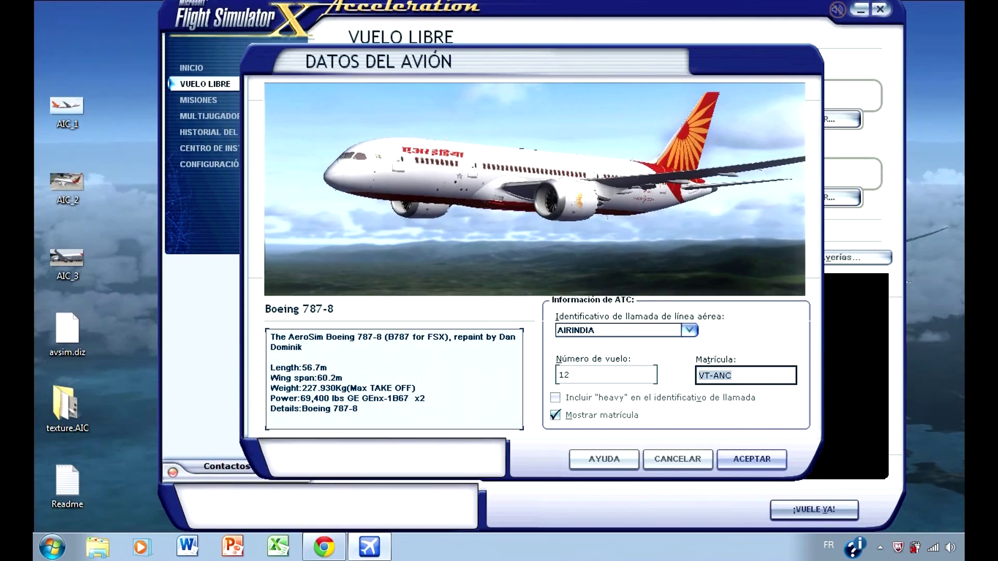
left_click(752, 459)
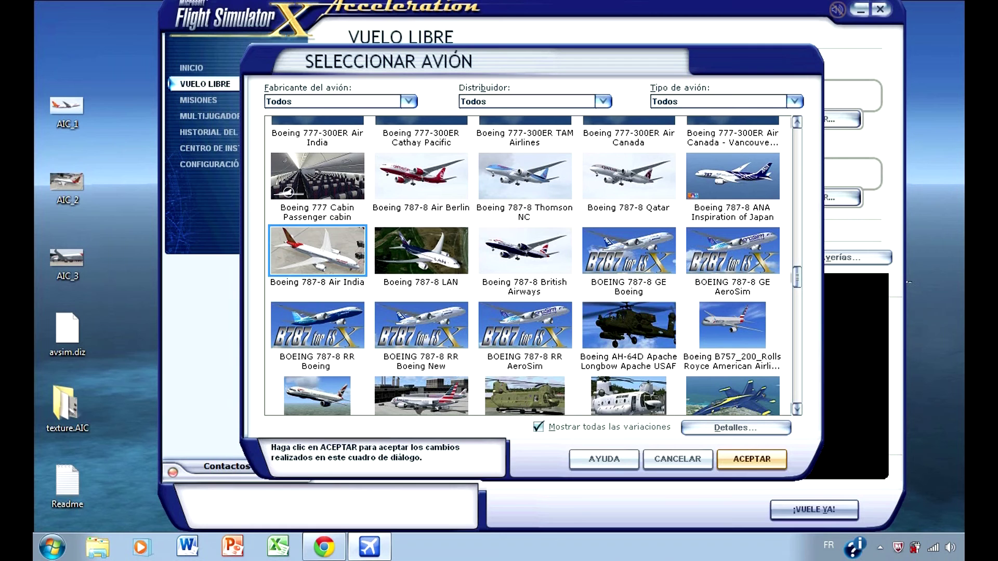
Accept the Boeing 787-8 Air India as the current aircraft.
left_click(752, 459)
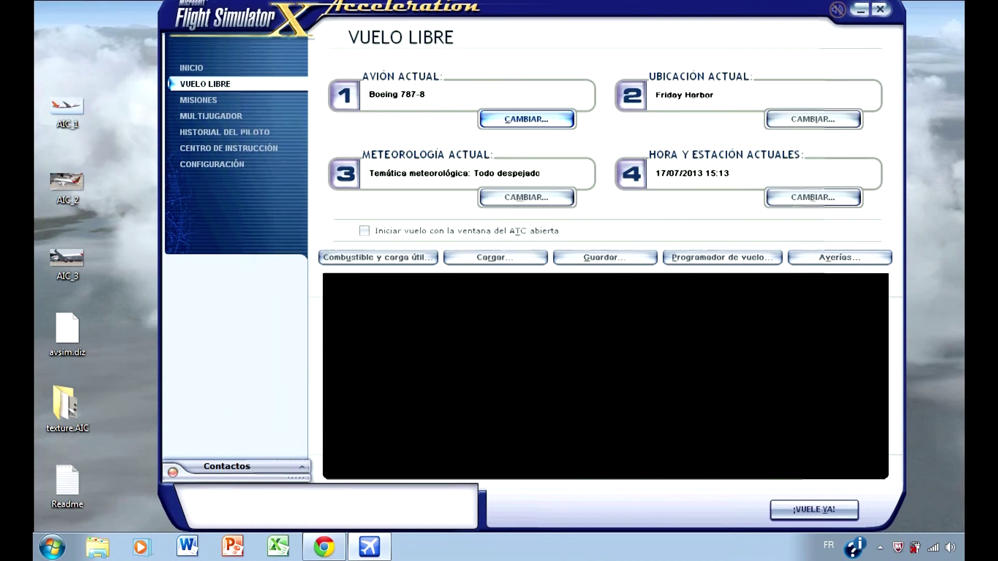